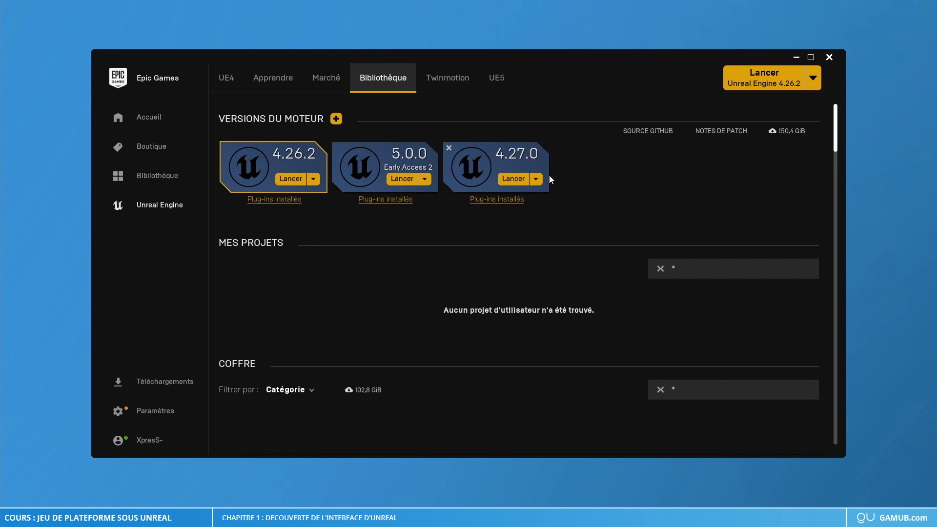
Step: Launch Unreal Engine 4.26.2 and start a new project in the Games category
{"action": "left_click", "coordinate": [290, 179]}
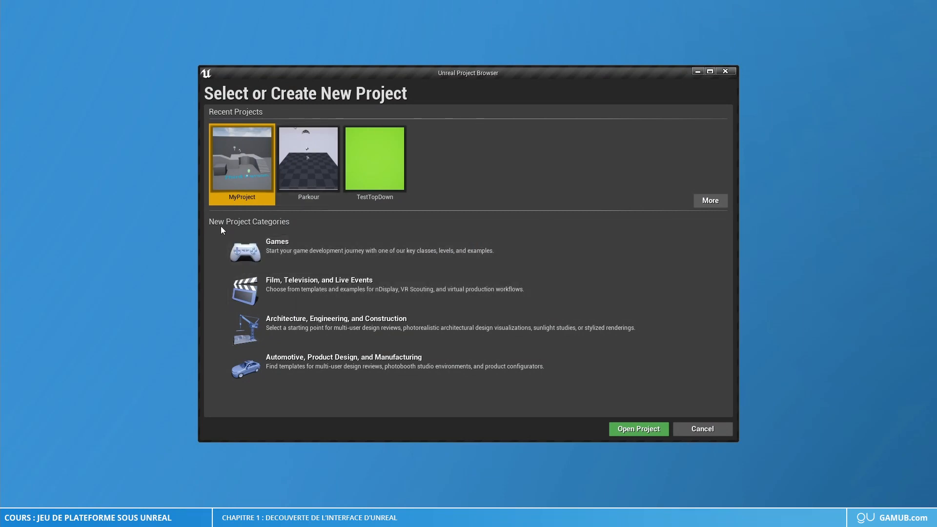
{"action": "left_click", "coordinate": [283, 253]}
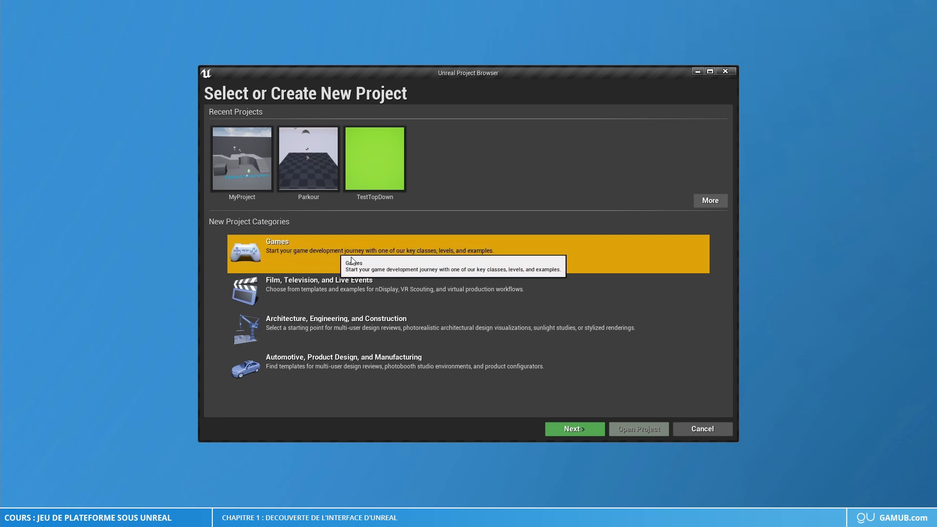
{"action": "left_click", "coordinate": [584, 431]}
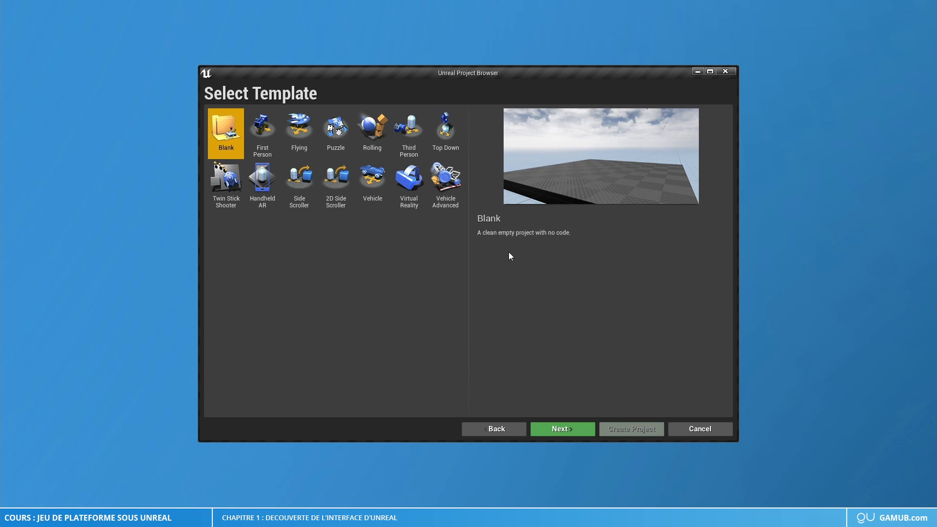
Step: Preview the First Person, Third Person and Vehicle project templates and their descriptions
{"action": "left_click", "coordinate": [264, 133]}
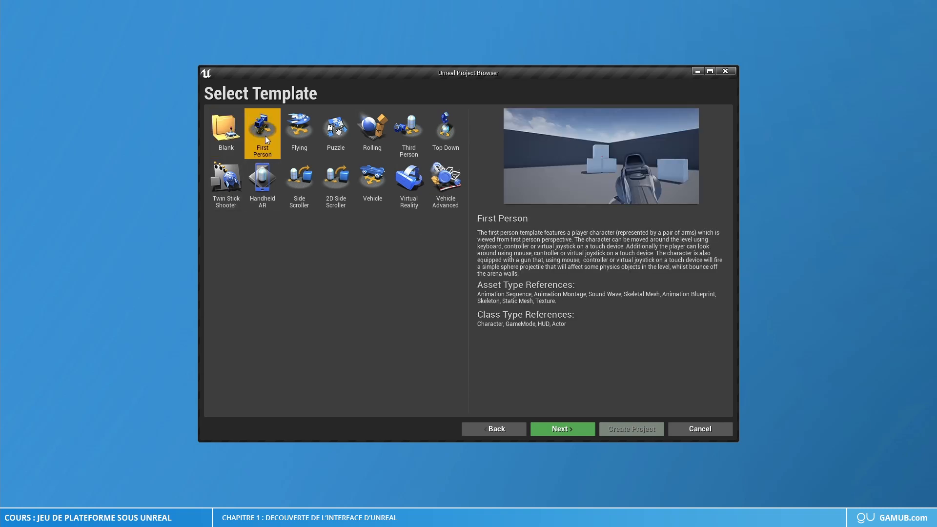
{"action": "left_click", "coordinate": [409, 131]}
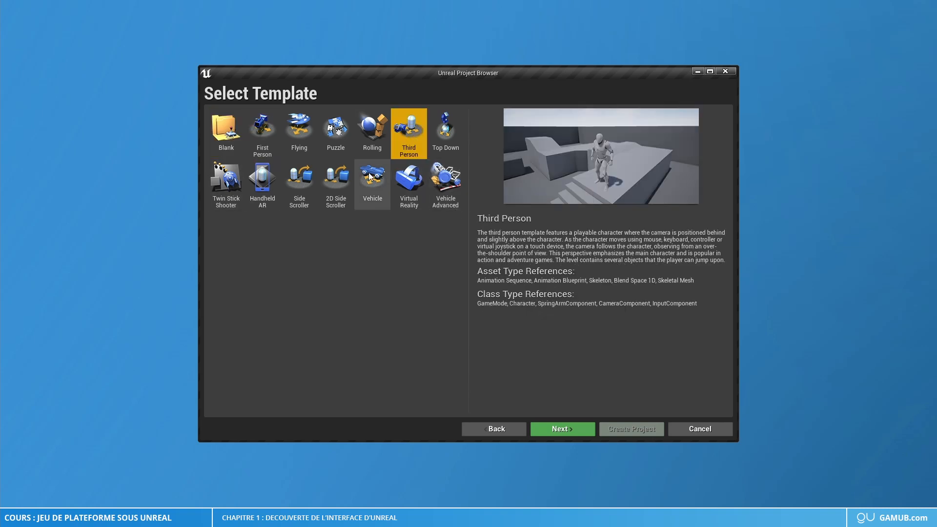
{"action": "left_click", "coordinate": [380, 197]}
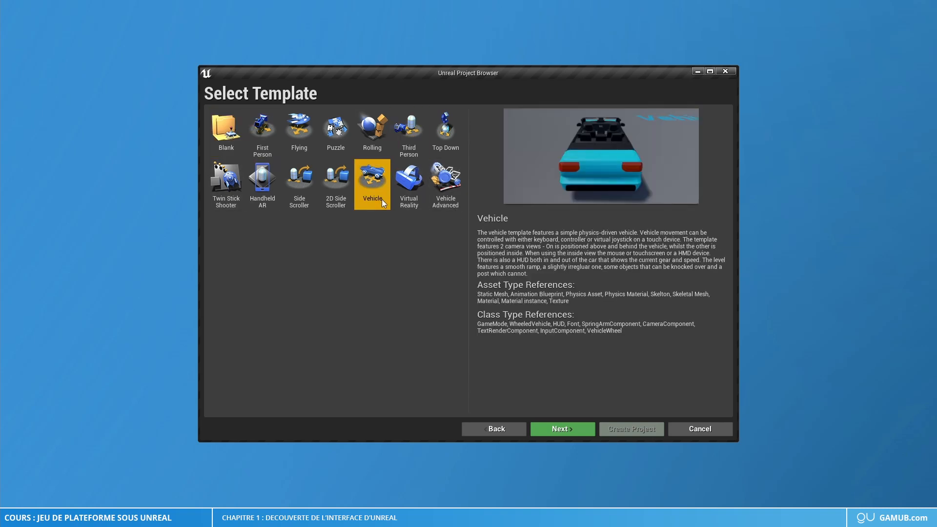
{"action": "left_click", "coordinate": [423, 135]}
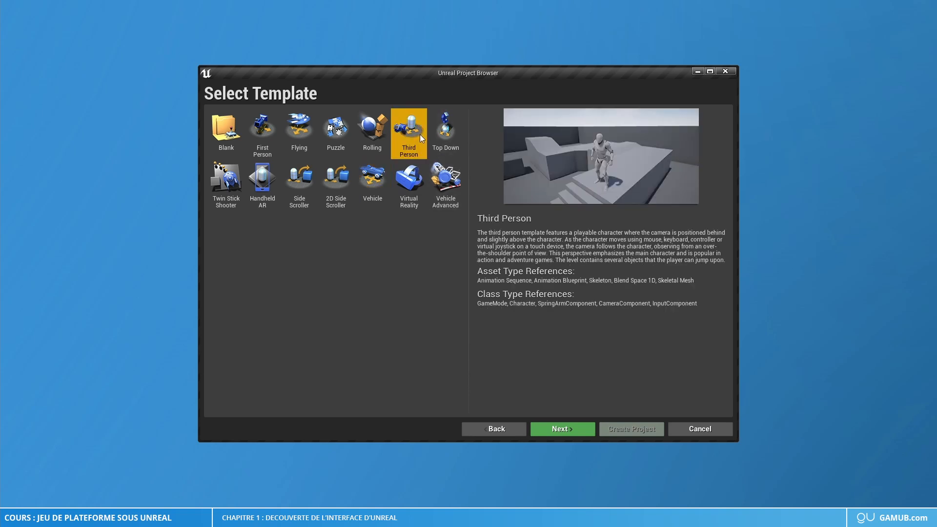
Step: Create a project named TutoGamub from the Blank template, keeping the default project settings
{"action": "left_click", "coordinate": [226, 130]}
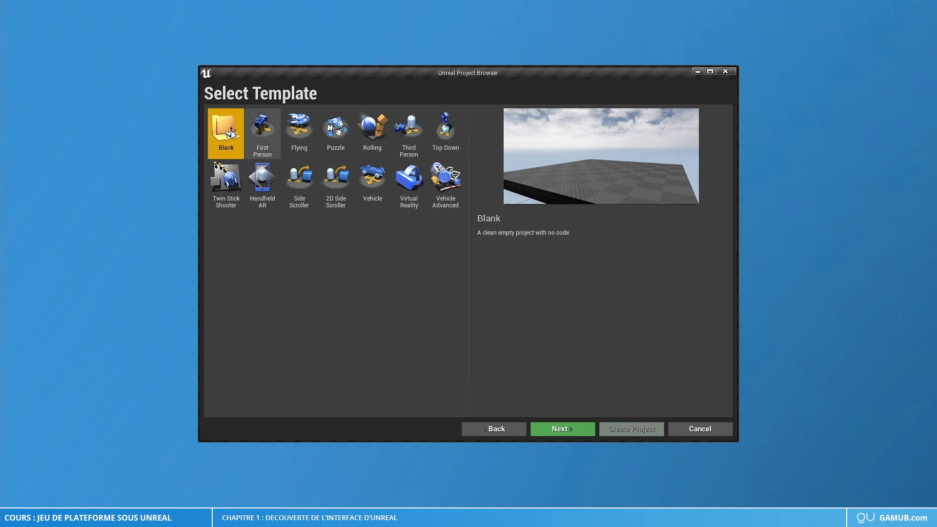
{"action": "left_click", "coordinate": [568, 430]}
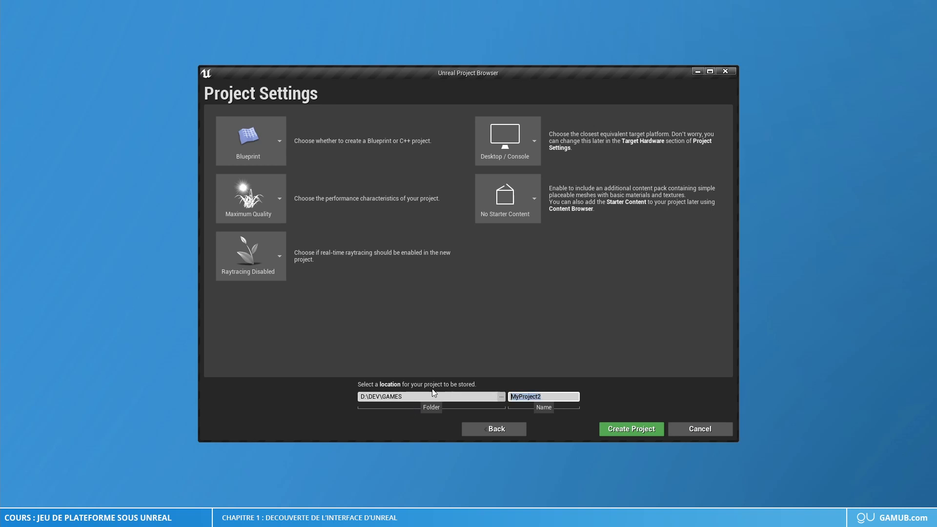
{"action": "type", "text": "TutoGamub"}
{"action": "left_click", "coordinate": [646, 429]}
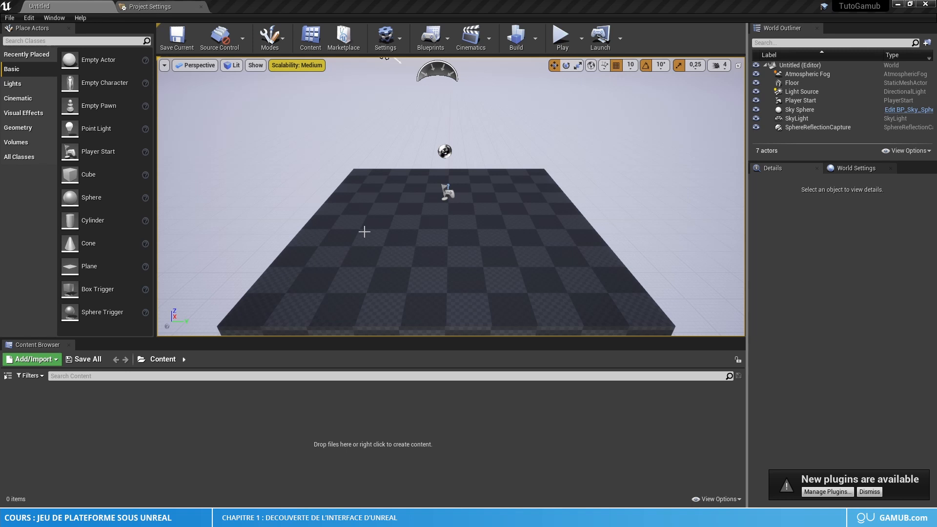
Step: Look around the default level in the viewport, examining the floor from nearby and from farther away
{"action": "right_click_drag", "start_coordinate": [365, 231], "coordinate": [410, 236]}
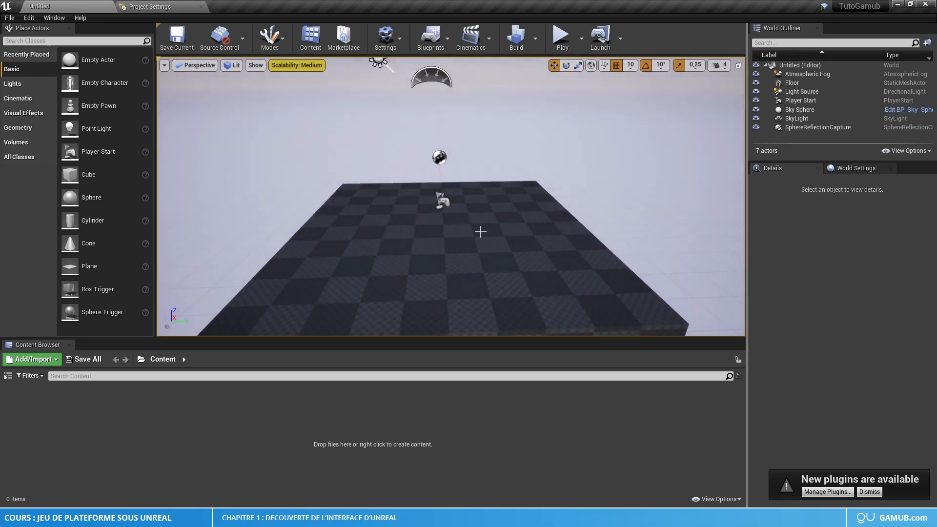
{"action": "scroll", "coordinate": [479, 230], "scroll_direction": "up", "scroll_amount": 2}
{"action": "scroll", "coordinate": [480, 231], "scroll_direction": "up", "scroll_amount": 3}
{"action": "scroll", "coordinate": [480, 232], "scroll_direction": "down", "scroll_amount": 4}
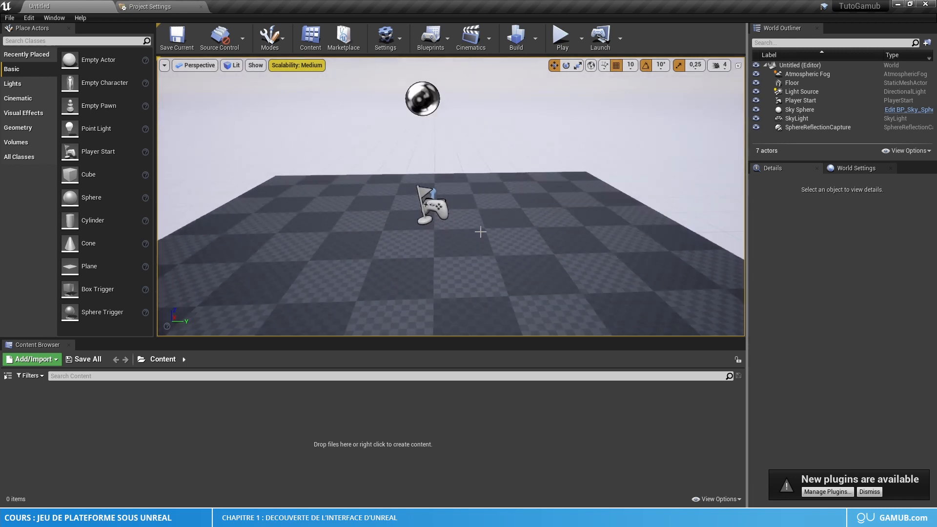
{"action": "scroll", "coordinate": [480, 231], "scroll_direction": "down", "scroll_amount": 2}
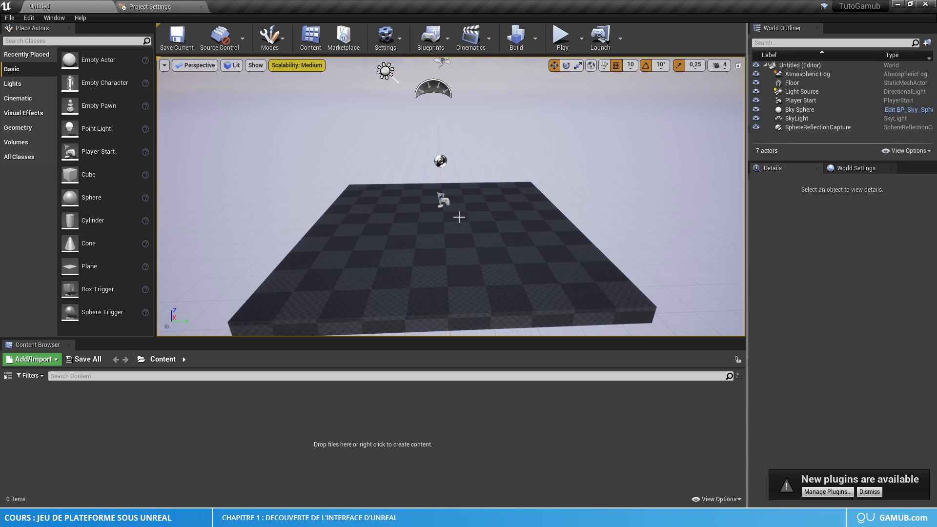
Step: Select the Player Start in the viewport, focus the view on it and examine it from different angles
{"action": "left_click", "coordinate": [441, 200]}
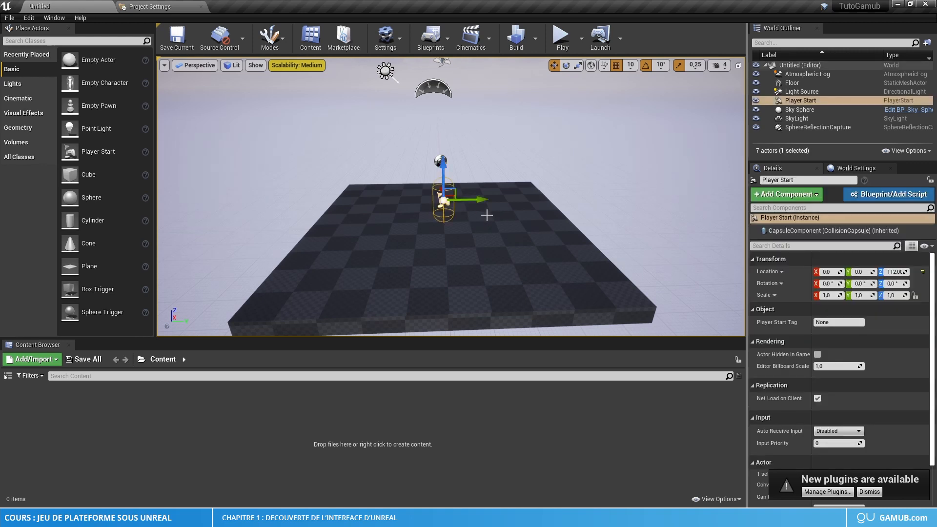
{"action": "key", "text": "f"}
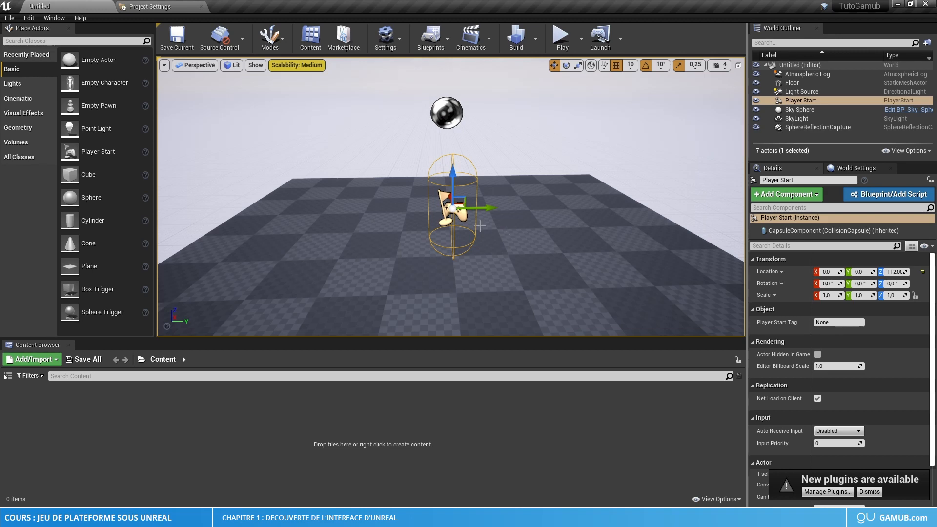
{"action": "scroll", "coordinate": [508, 229], "scroll_direction": "down", "scroll_amount": 10}
{"action": "right_click_drag", "start_coordinate": [481, 228], "coordinate": [351, 196]}
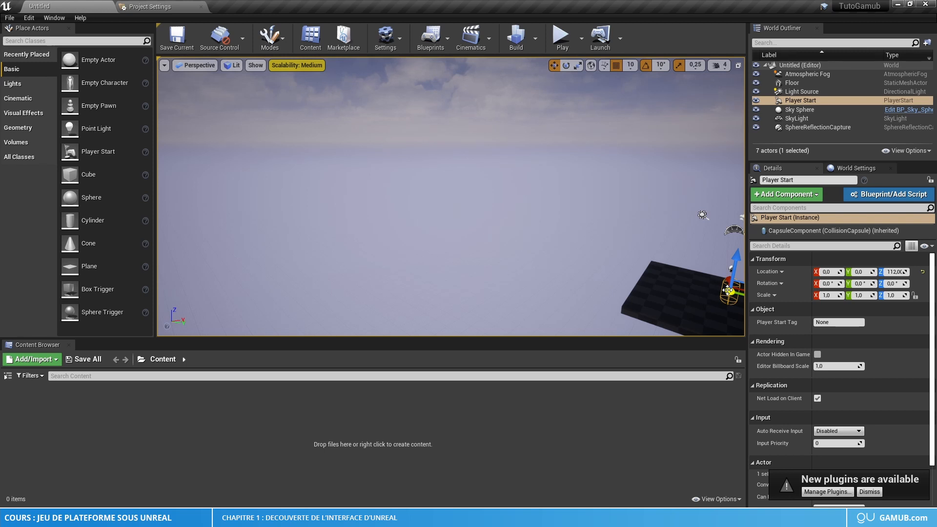
{"action": "key", "text": "f"}
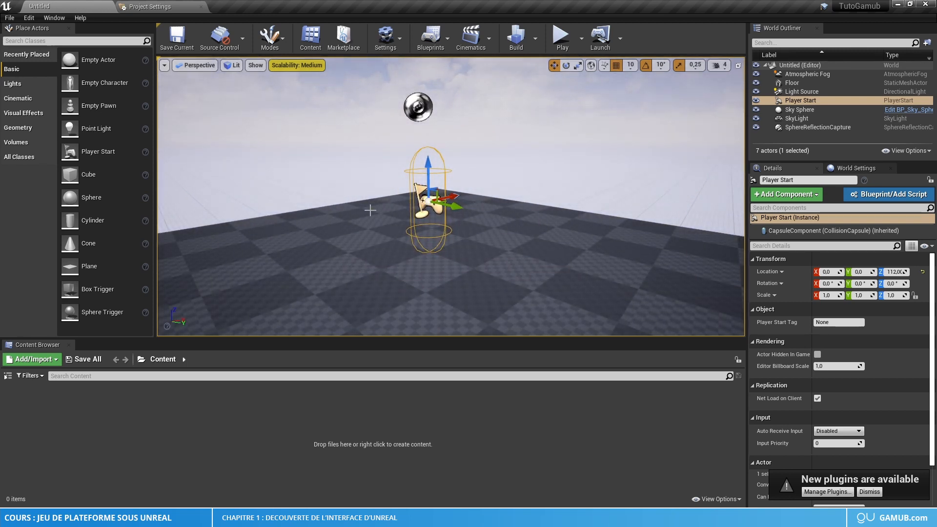
{"action": "right_click_drag", "start_coordinate": [310, 318], "coordinate": [320, 239]}
{"action": "scroll", "coordinate": [362, 259], "scroll_direction": "down", "scroll_amount": 3}
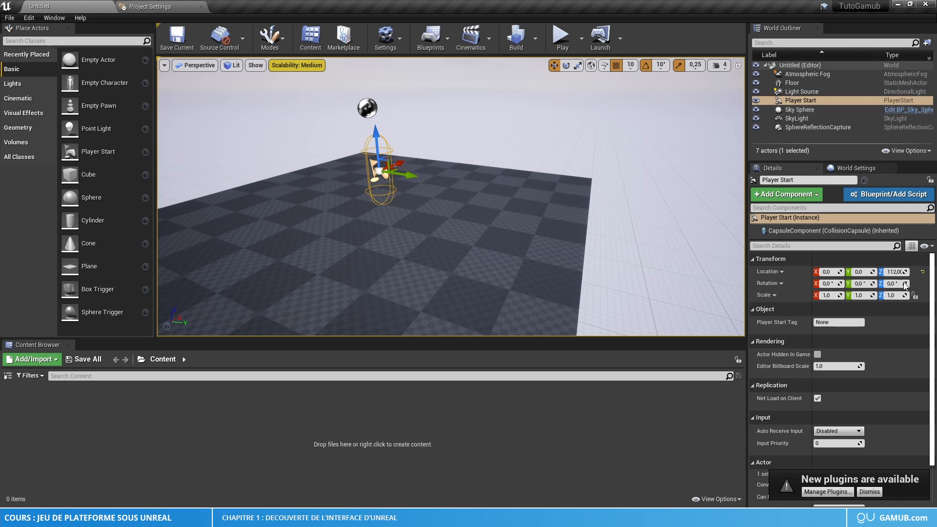
Step: Dismiss the new plugins notification and inspect the Floor, Player Start, Sky Sphere, SkyLight and SphereReflectionCapture actors
{"action": "left_click", "coordinate": [869, 492]}
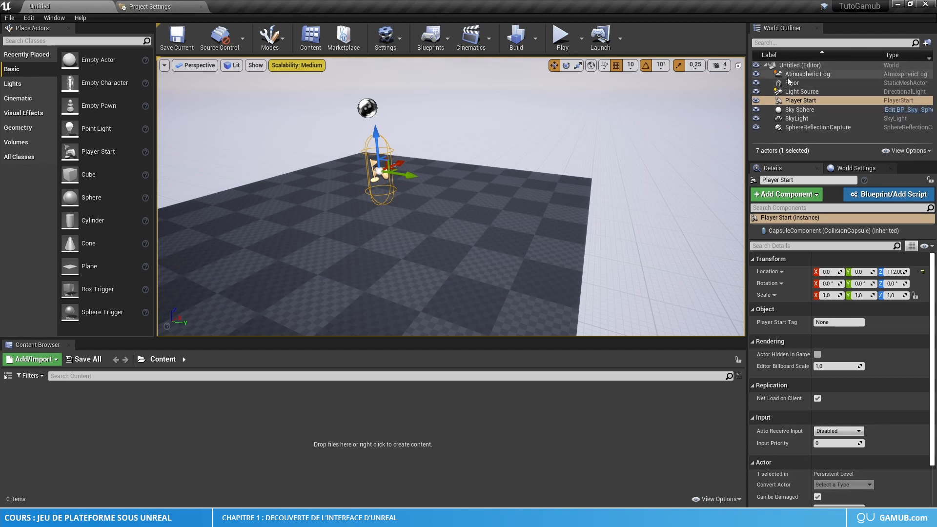
{"action": "left_click", "coordinate": [807, 85]}
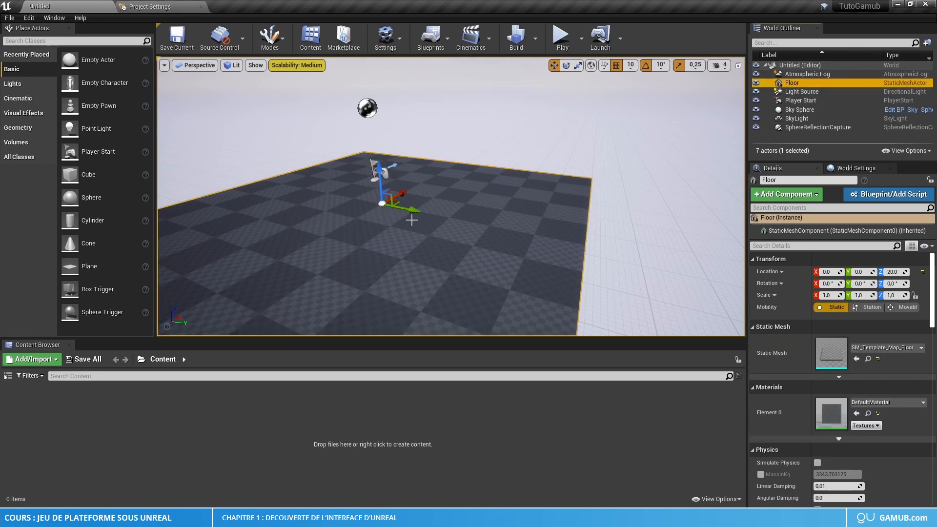
{"action": "left_click", "coordinate": [823, 102]}
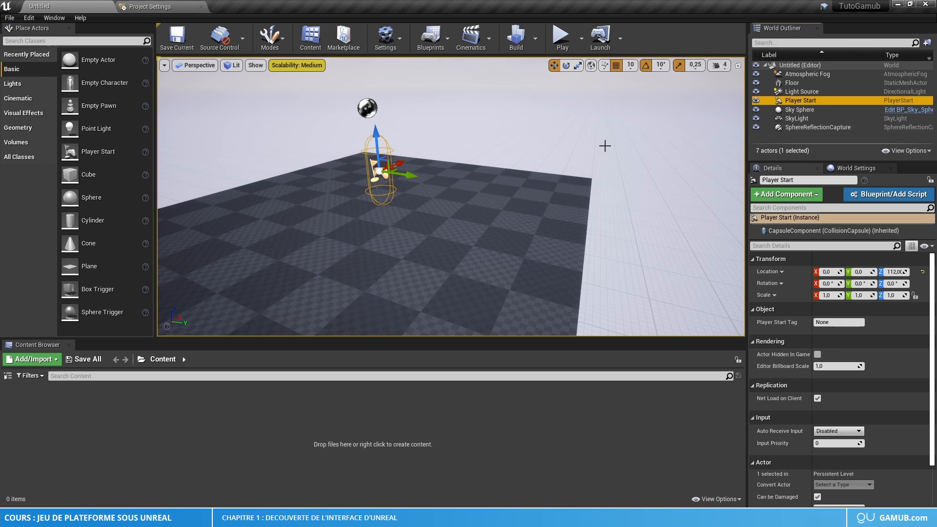
{"action": "left_click", "coordinate": [809, 110]}
{"action": "left_click", "coordinate": [806, 118]}
{"action": "left_click", "coordinate": [802, 128]}
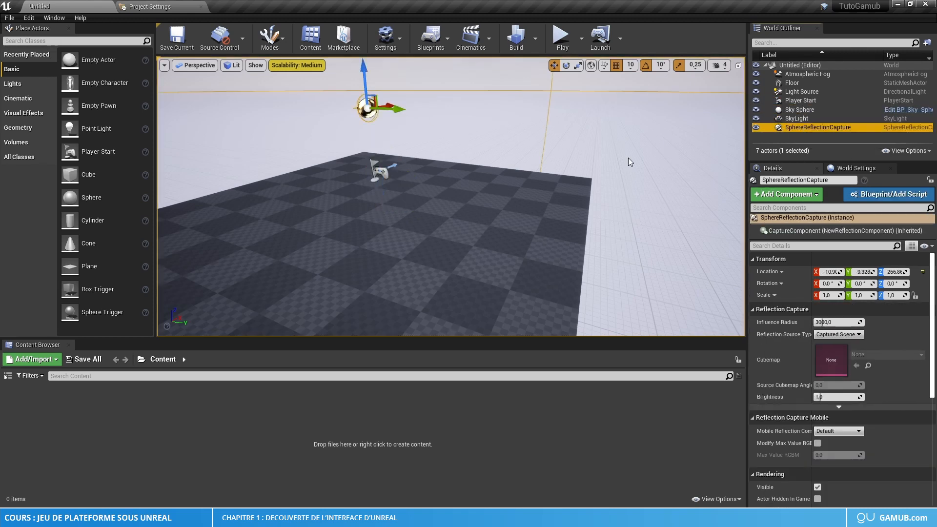
{"action": "key", "text": "f"}
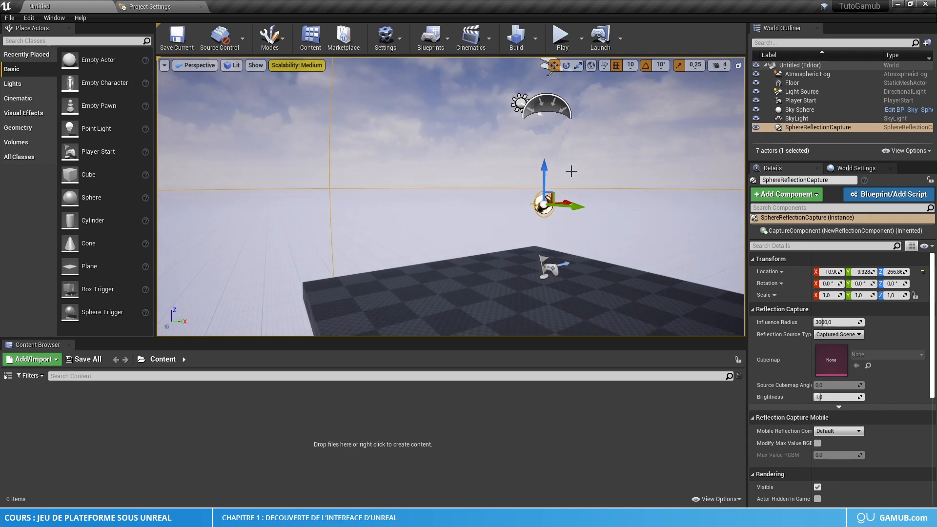
Step: Select the Light Source actor and examine the scene with the floor and lights in view
{"action": "left_click", "coordinate": [821, 91]}
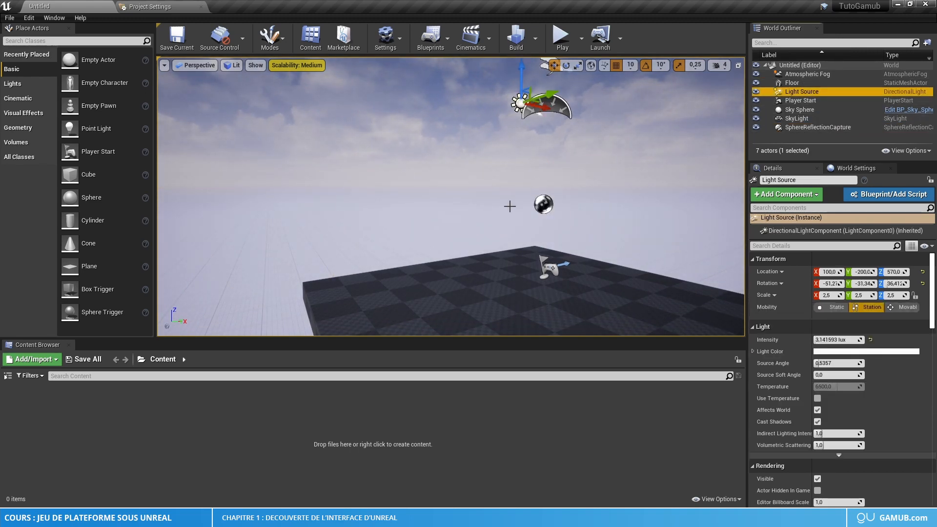
{"action": "right_click_drag", "start_coordinate": [502, 205], "coordinate": [459, 185]}
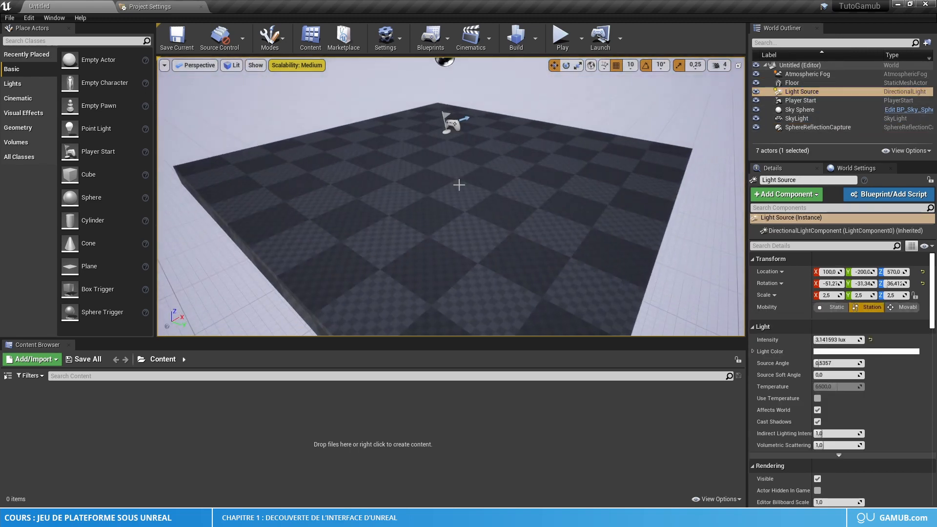
{"action": "scroll", "coordinate": [459, 184], "scroll_direction": "down", "scroll_amount": 4}
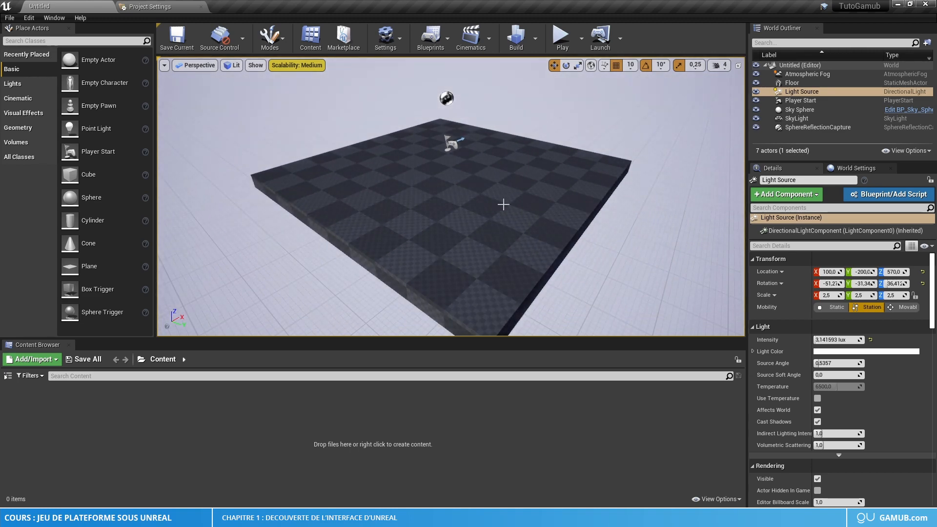
{"action": "right_click_drag", "start_coordinate": [499, 176], "coordinate": [517, 125]}
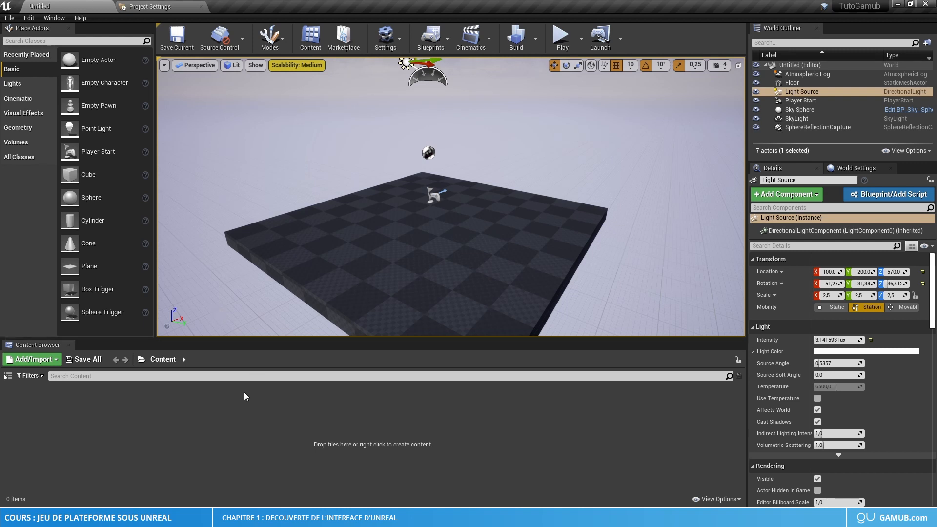
Step: Begin saving the level under the name TestMap and create a Maps folder for it inside Content
{"action": "left_click", "coordinate": [494, 217]}
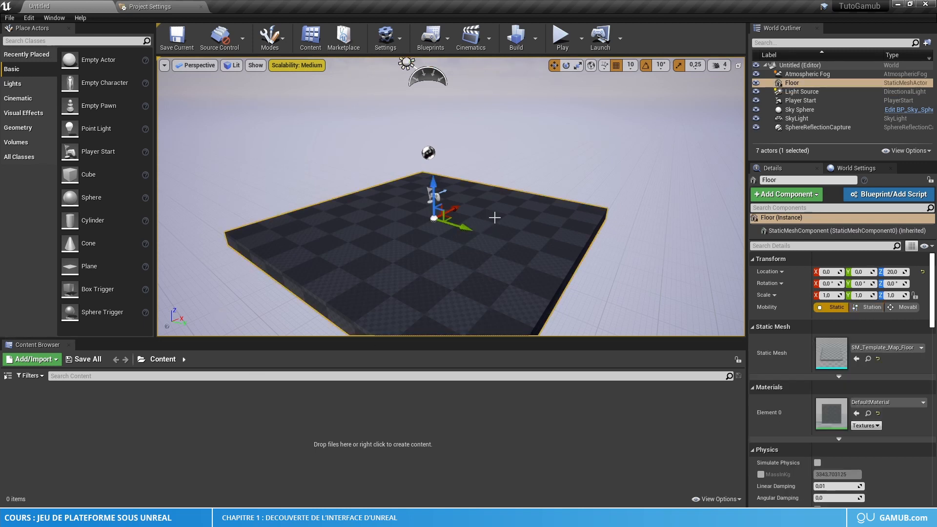
{"action": "key", "text": "ctrl+s"}
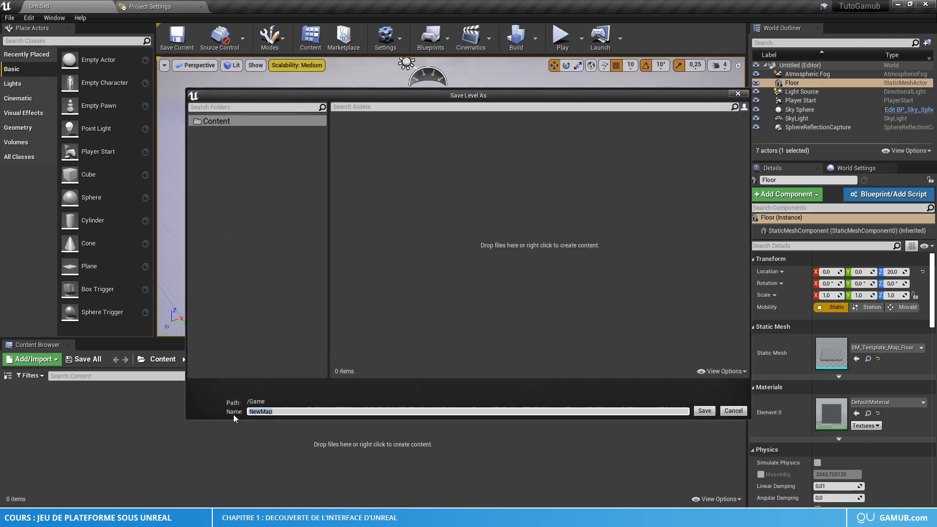
{"action": "type", "text": "TestMap"}
{"action": "right_click", "coordinate": [380, 148]}
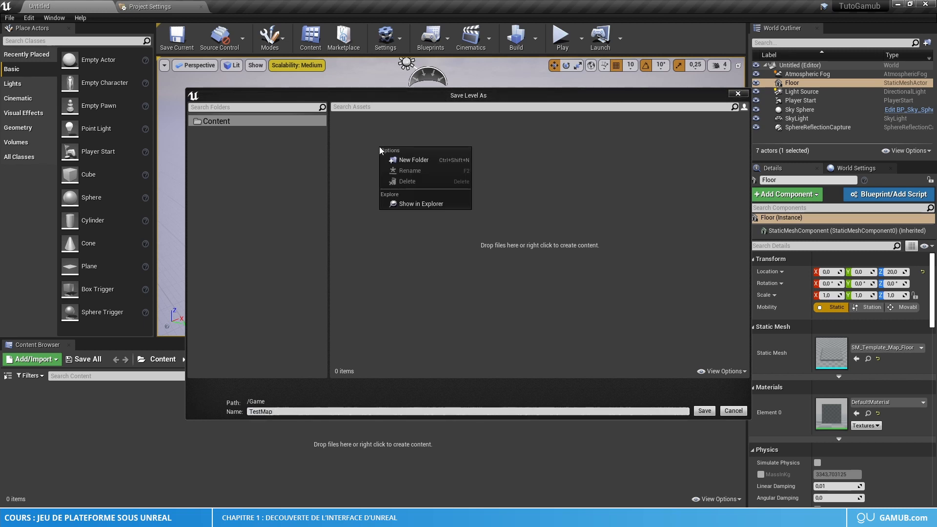
{"action": "left_click", "coordinate": [429, 161]}
{"action": "type", "text": "Maps"}
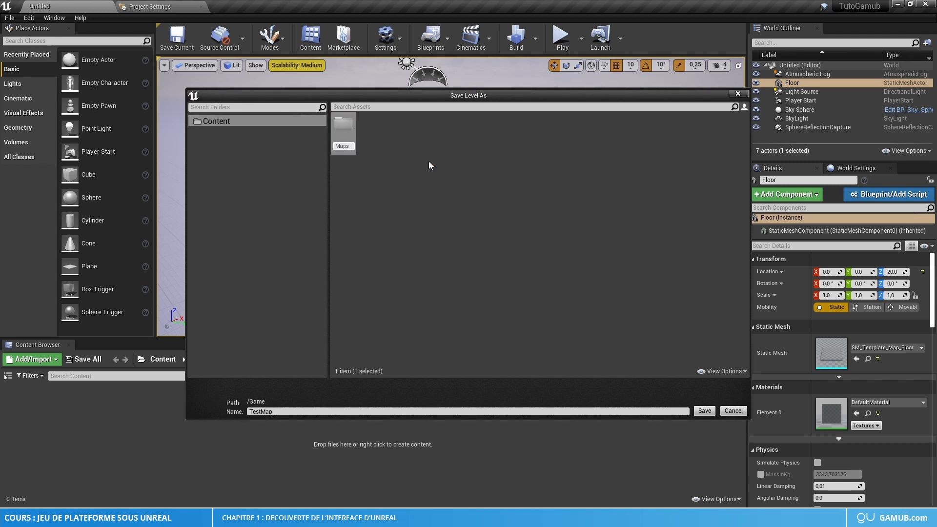
{"action": "key", "text": "Return"}
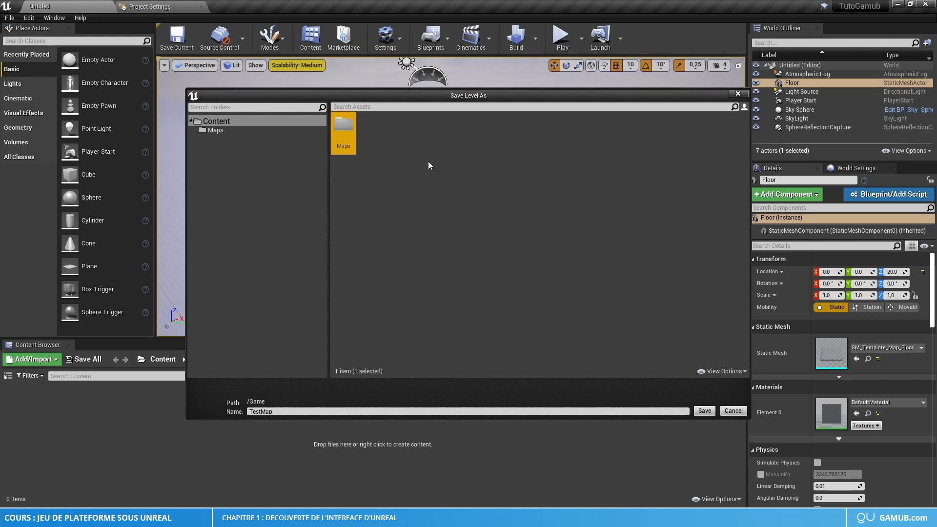
Step: Save the TestMap level in the Maps folder and open that folder in the Content Browser
{"action": "double_click", "coordinate": [344, 125]}
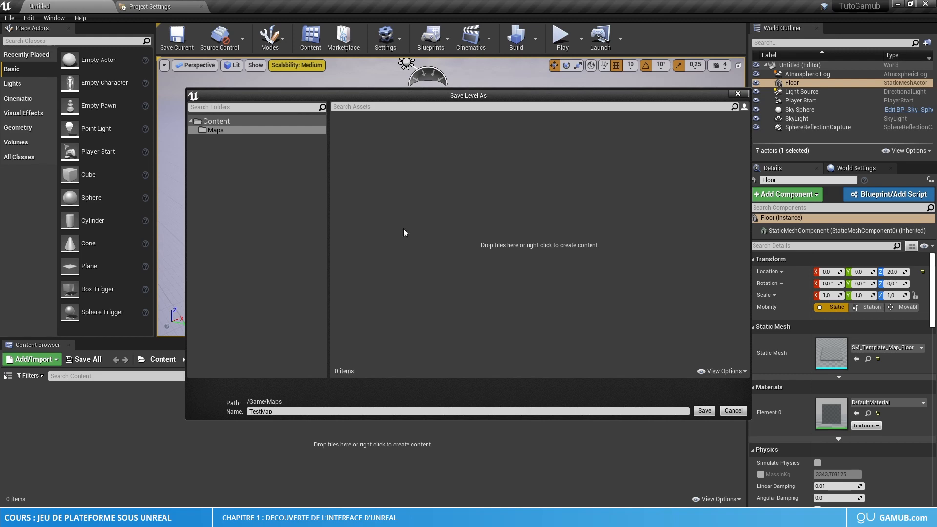
{"action": "left_click", "coordinate": [714, 409]}
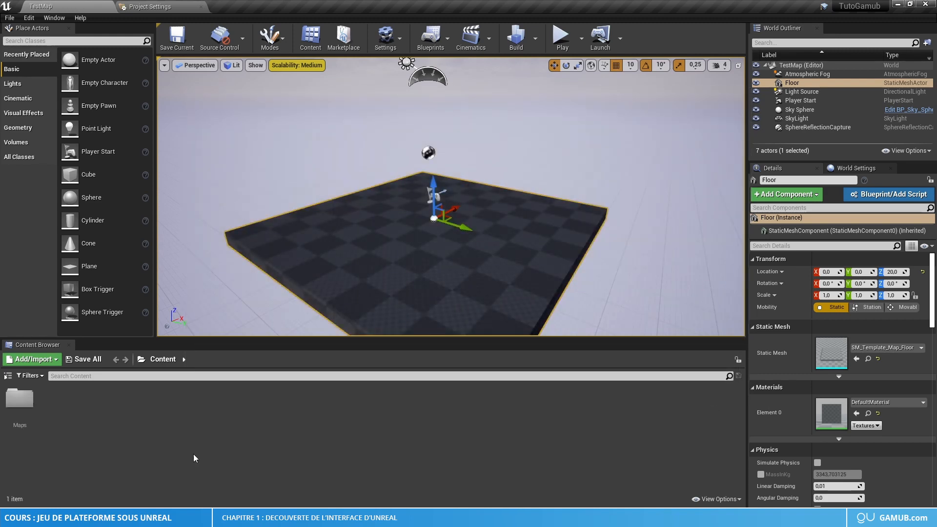
{"action": "double_click", "coordinate": [26, 405]}
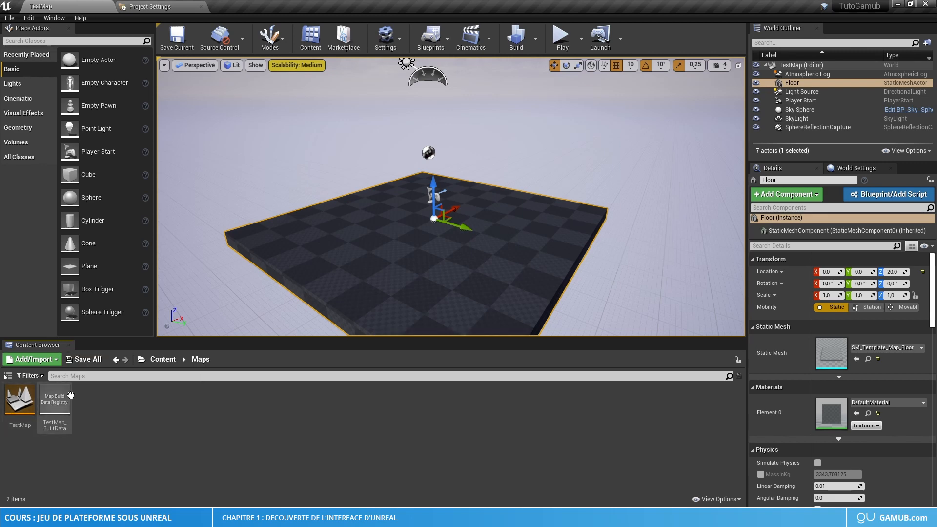
Step: Recolour the Maps folder in Content, trying blue and ending on a white without saturation
{"action": "right_click_drag", "start_coordinate": [438, 305], "coordinate": [483, 322]}
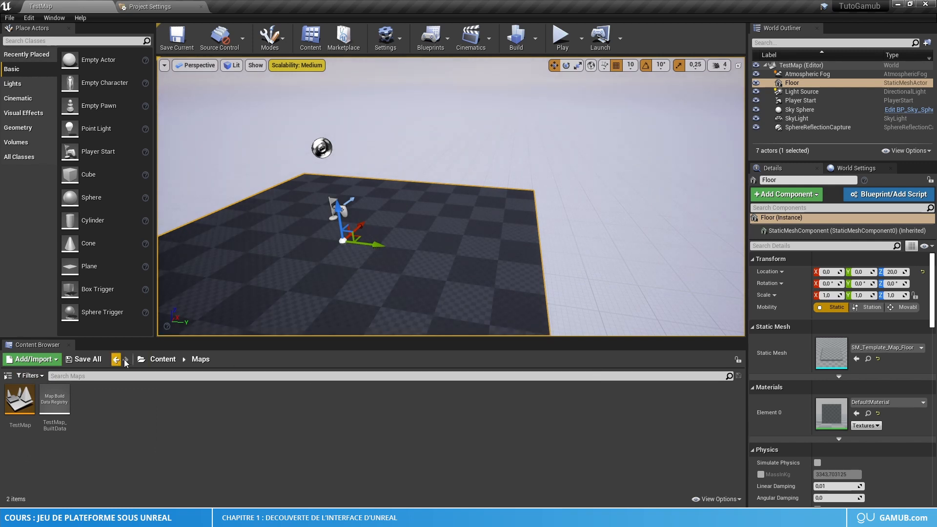
{"action": "left_click", "coordinate": [157, 360]}
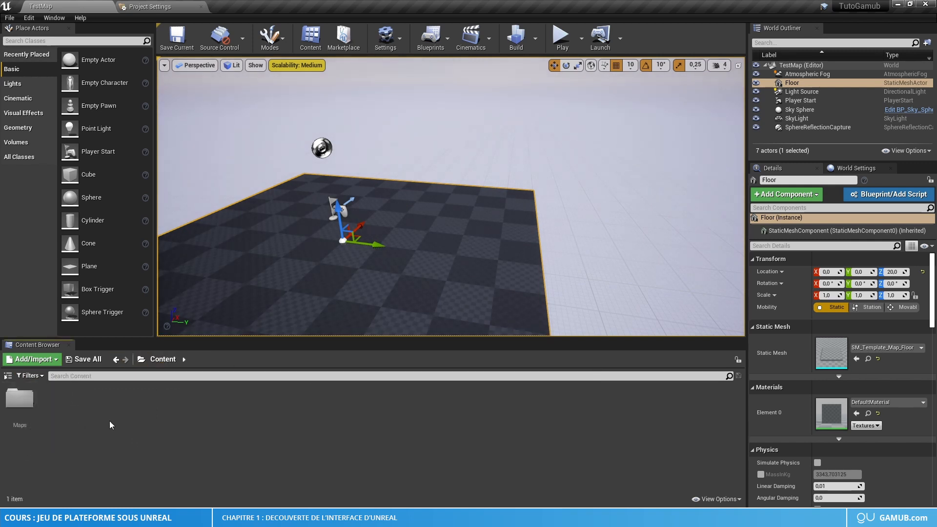
{"action": "right_click", "coordinate": [22, 397]}
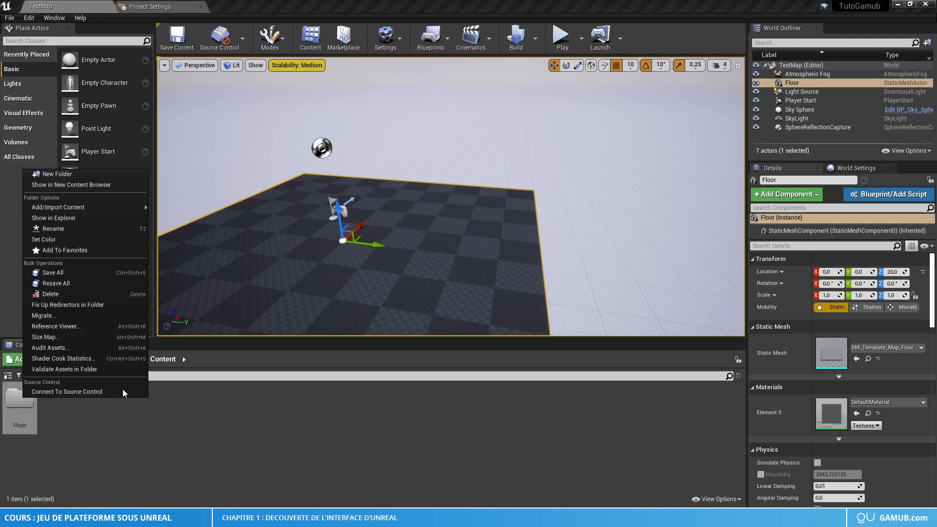
{"action": "left_click", "coordinate": [129, 241]}
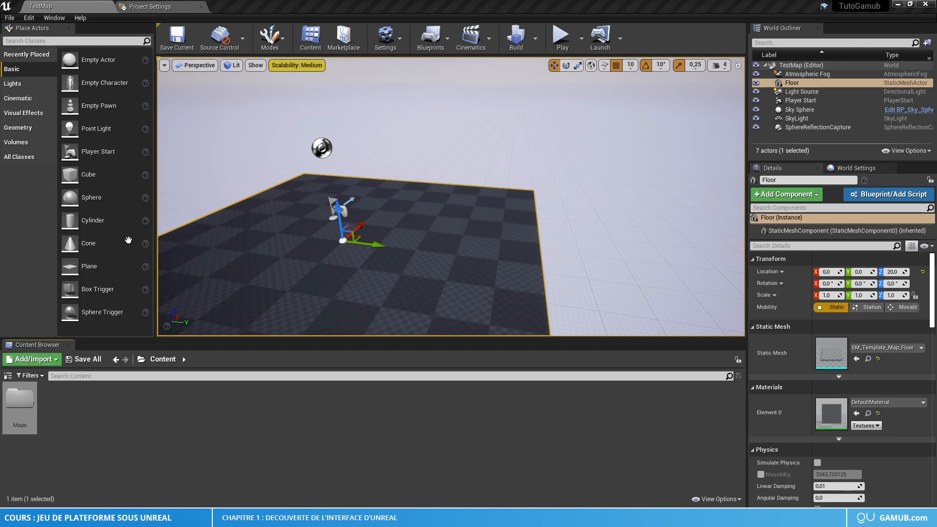
{"action": "mouse_move", "coordinate": [150, 299]}
{"action": "left_mouse_down"}
{"action": "mouse_move", "coordinate": [197, 285]}
{"action": "mouse_move", "coordinate": [174, 299]}
{"action": "mouse_move", "coordinate": [148, 295]}
{"action": "left_mouse_up"}
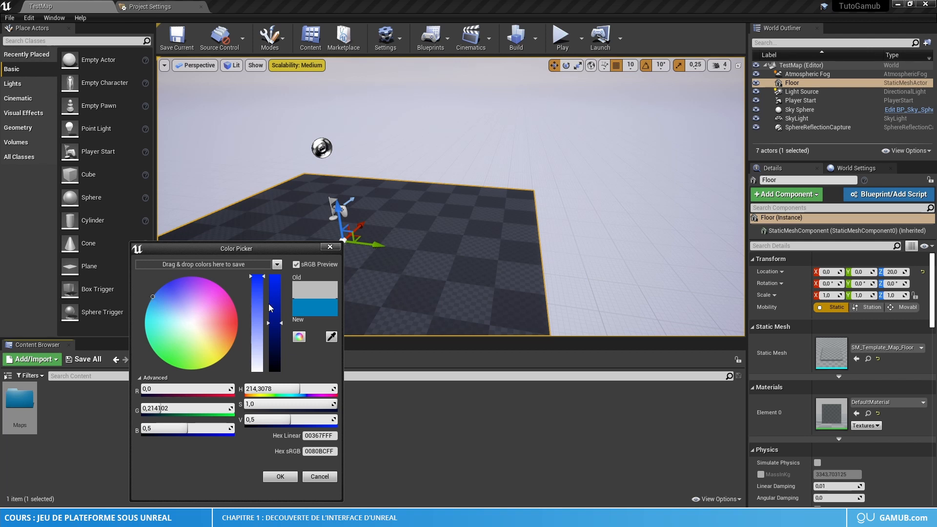
{"action": "left_click_drag", "start_coordinate": [251, 359], "coordinate": [252, 372]}
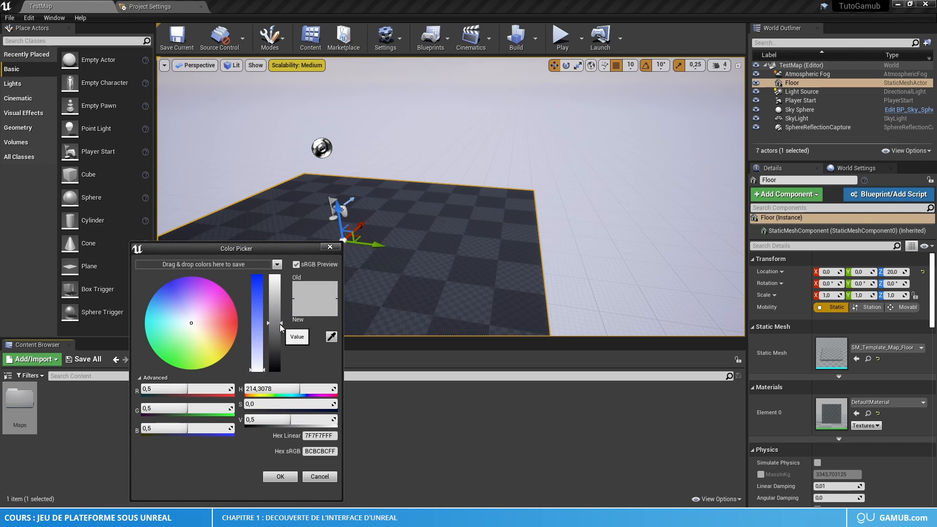
{"action": "left_click_drag", "start_coordinate": [274, 323], "coordinate": [274, 219]}
{"action": "left_click", "coordinate": [330, 247]}
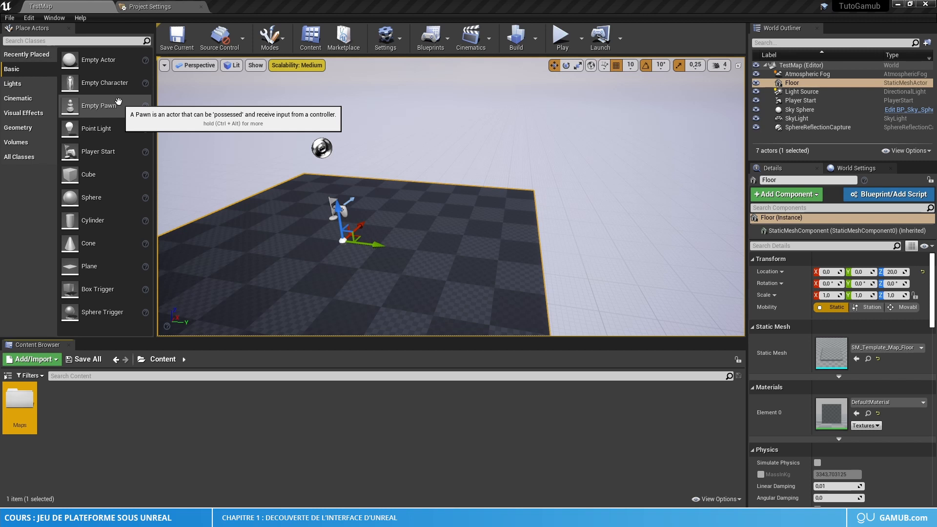
Step: Place a Cube actor on the floor near the Player Start and raise it to Z 70 so it rests on the surface
{"action": "right_click_drag", "start_coordinate": [195, 205], "coordinate": [229, 209]}
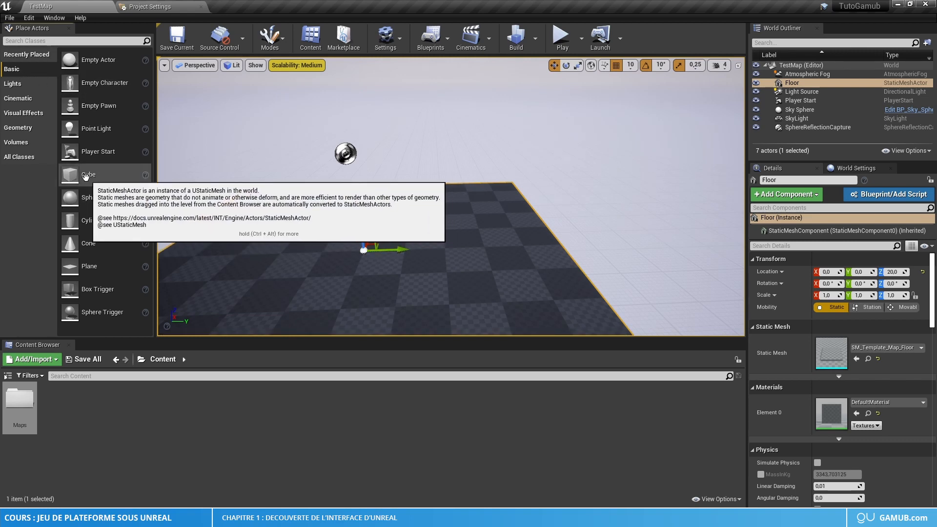
{"action": "left_click_drag", "start_coordinate": [85, 176], "coordinate": [457, 230]}
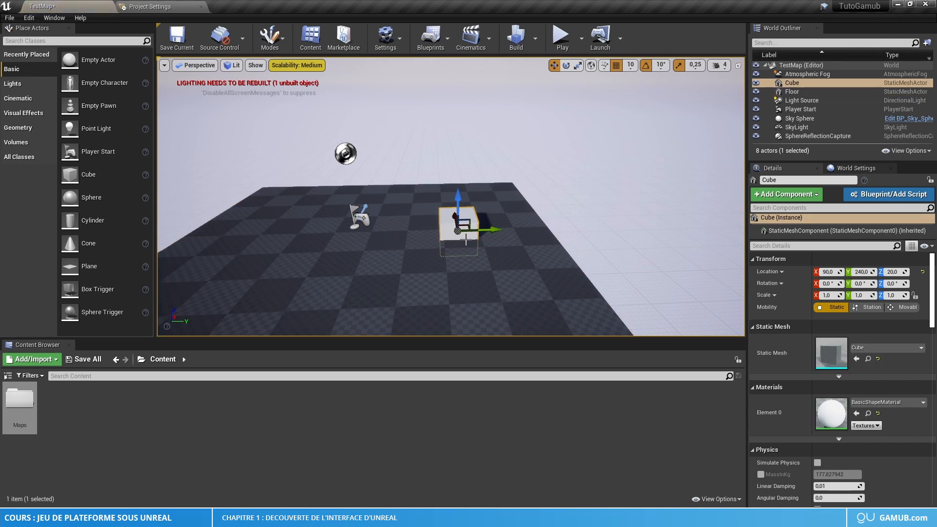
{"action": "right_click_drag", "start_coordinate": [493, 208], "coordinate": [510, 230]}
{"action": "scroll", "coordinate": [481, 184], "scroll_direction": "up", "scroll_amount": 8}
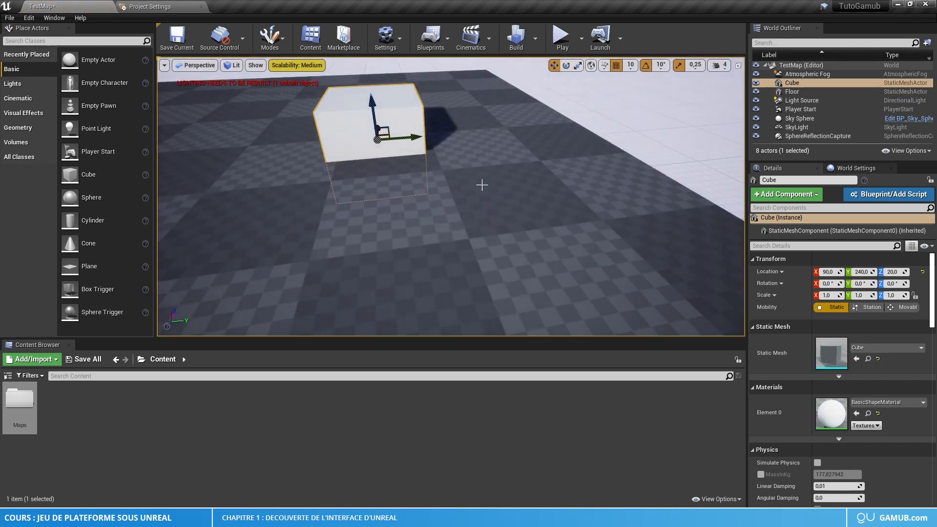
{"action": "right_click_drag", "start_coordinate": [481, 184], "coordinate": [464, 158]}
{"action": "left_click_drag", "start_coordinate": [417, 164], "coordinate": [426, 122]}
{"action": "mouse_move", "coordinate": [434, 134]}
{"action": "right_mouse_down"}
{"action": "mouse_move", "coordinate": [507, 142]}
{"action": "mouse_move", "coordinate": [401, 141]}
{"action": "mouse_move", "coordinate": [432, 125]}
{"action": "right_mouse_up"}
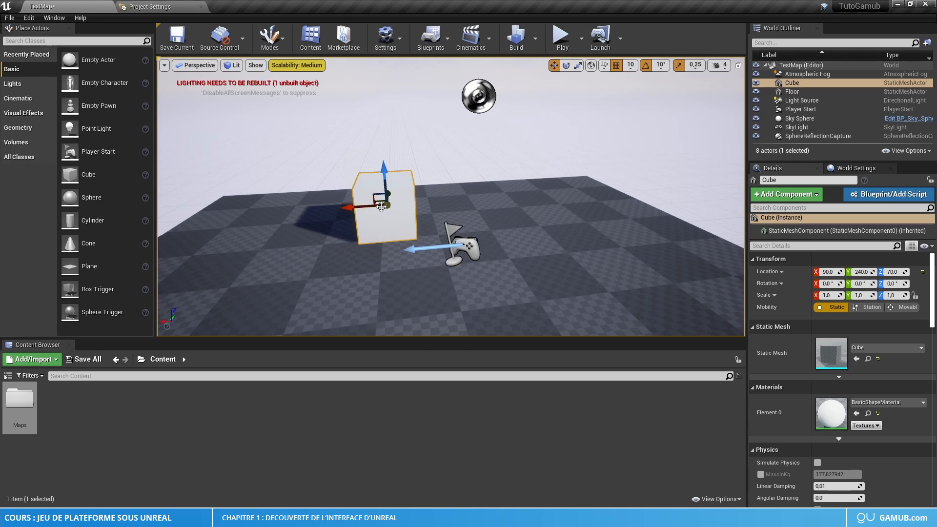
Step: Move the cube along the individual axes and across a plane to X 150, Y 340, Z 130
{"action": "right_click_drag", "start_coordinate": [381, 207], "coordinate": [498, 212]}
{"action": "key", "text": "s"}
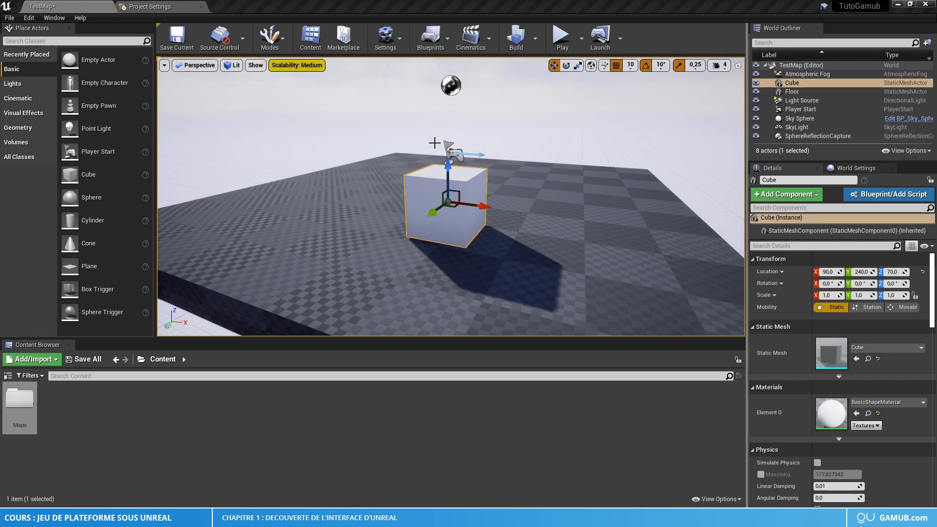
{"action": "right_click_drag", "start_coordinate": [488, 183], "coordinate": [468, 197]}
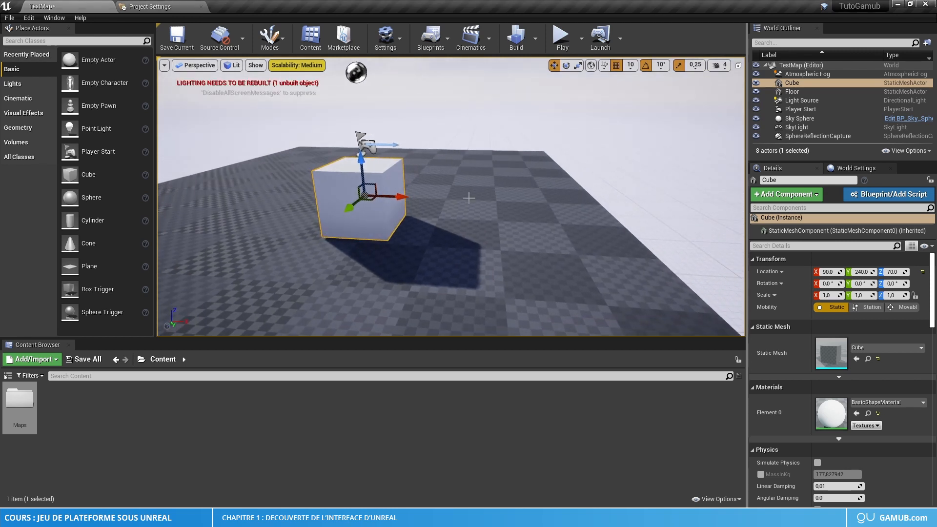
{"action": "mouse_move", "coordinate": [393, 195]}
{"action": "left_mouse_down"}
{"action": "mouse_move", "coordinate": [539, 209]}
{"action": "mouse_move", "coordinate": [616, 201]}
{"action": "mouse_move", "coordinate": [326, 198]}
{"action": "mouse_move", "coordinate": [614, 205]}
{"action": "mouse_move", "coordinate": [411, 199]}
{"action": "left_mouse_up"}
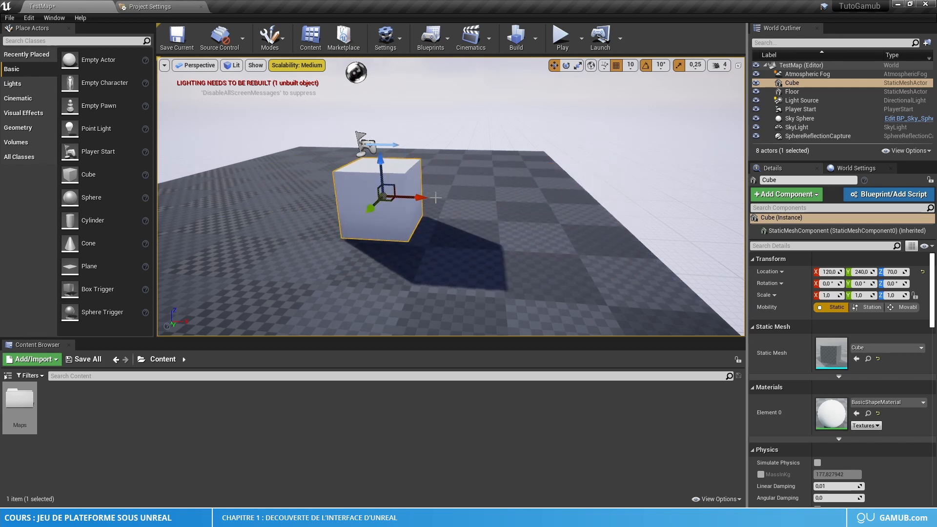
{"action": "left_click_drag", "start_coordinate": [381, 159], "coordinate": [398, 121]}
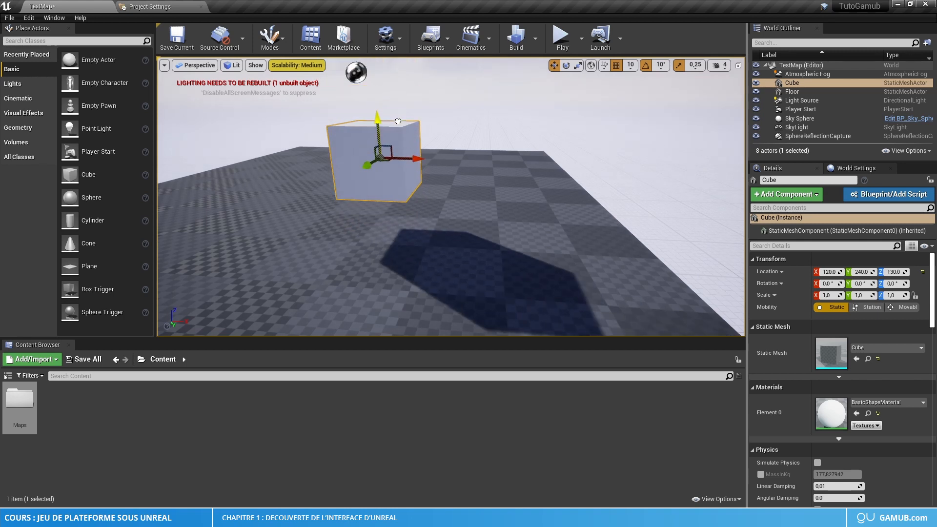
{"action": "left_click_drag", "start_coordinate": [369, 166], "coordinate": [516, 179]}
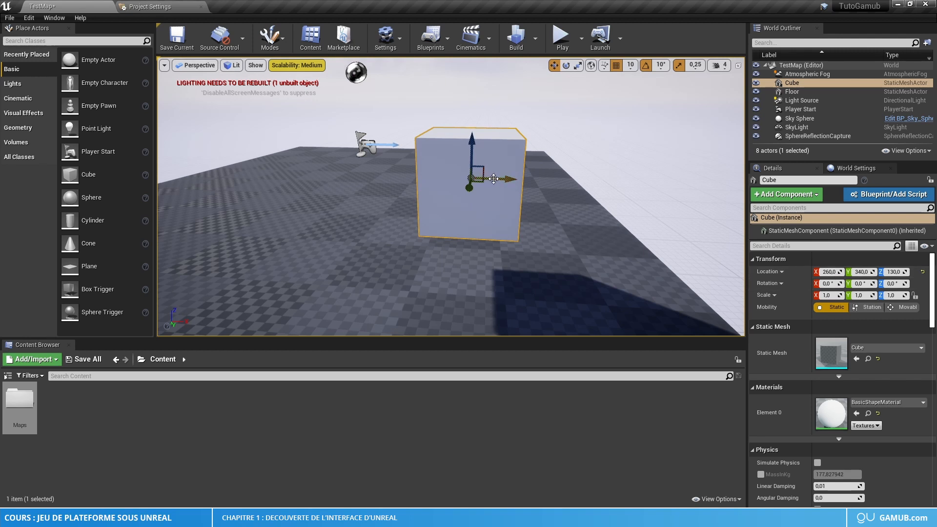
{"action": "left_click_drag", "start_coordinate": [493, 179], "coordinate": [398, 153]}
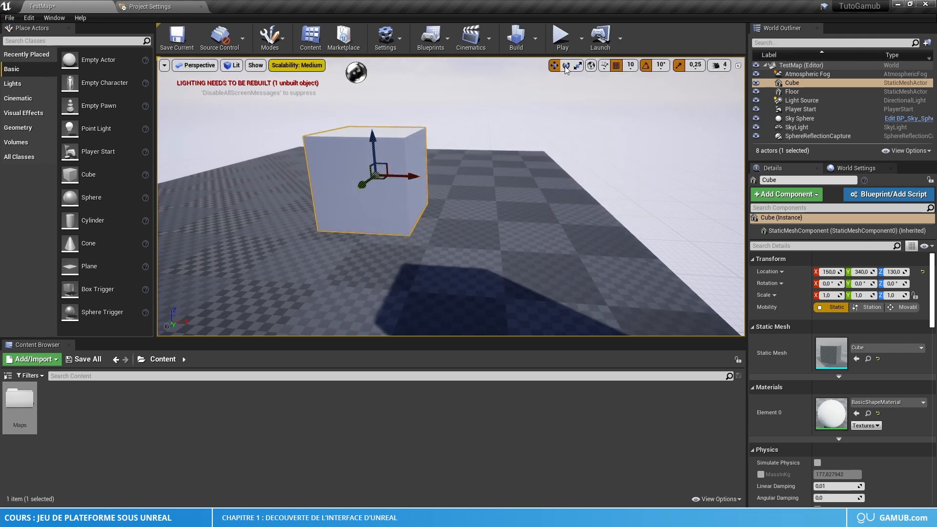
Step: Tilt the cube on all three axes with the rotate tool and scale it up uniformly to 7.25
{"action": "left_click", "coordinate": [566, 66]}
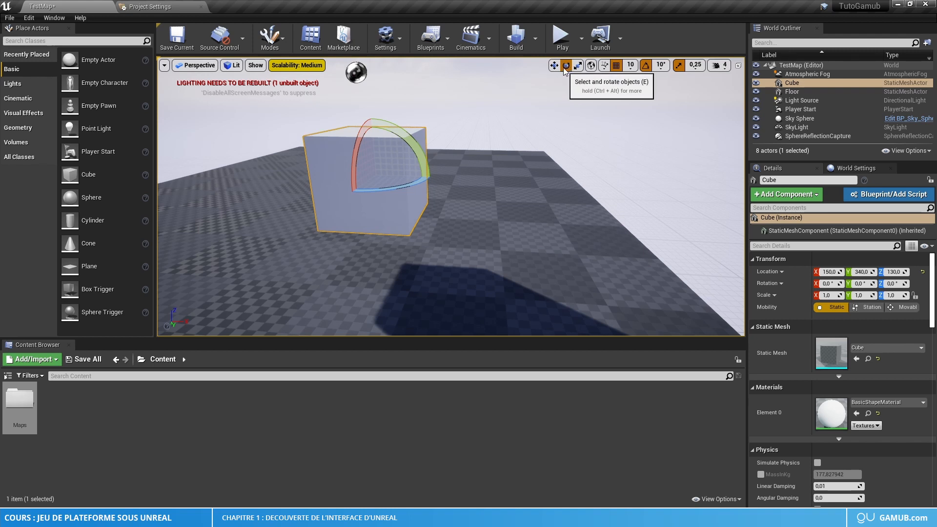
{"action": "left_click_drag", "start_coordinate": [410, 183], "coordinate": [415, 230]}
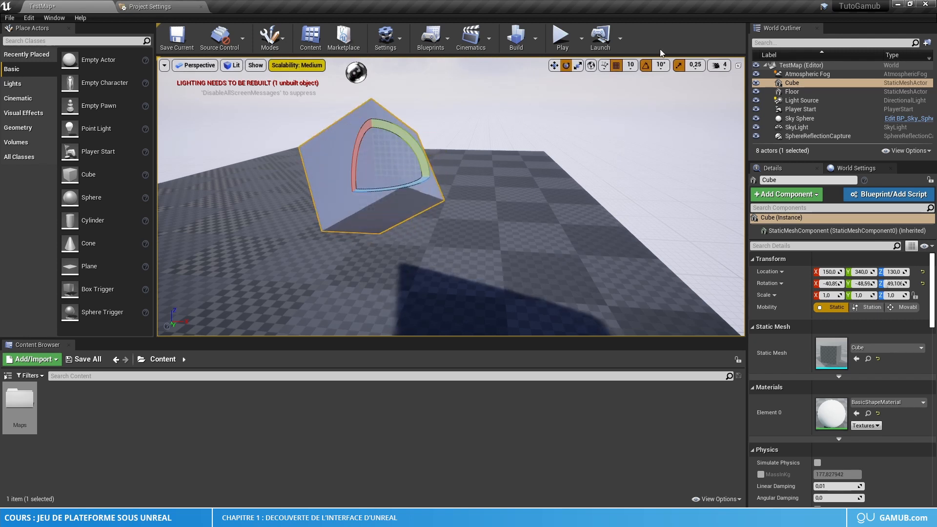
{"action": "left_click", "coordinate": [578, 66]}
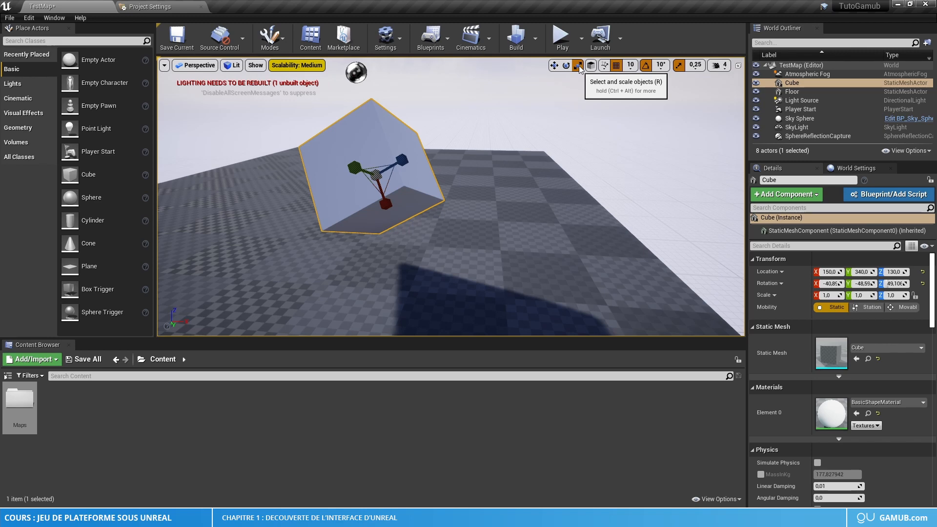
{"action": "scroll", "coordinate": [402, 161], "scroll_direction": "down", "scroll_amount": 5}
{"action": "mouse_move", "coordinate": [435, 170]}
{"action": "left_mouse_down"}
{"action": "mouse_move", "coordinate": [476, 149]}
{"action": "mouse_move", "coordinate": [429, 174]}
{"action": "mouse_move", "coordinate": [436, 170]}
{"action": "left_mouse_up"}
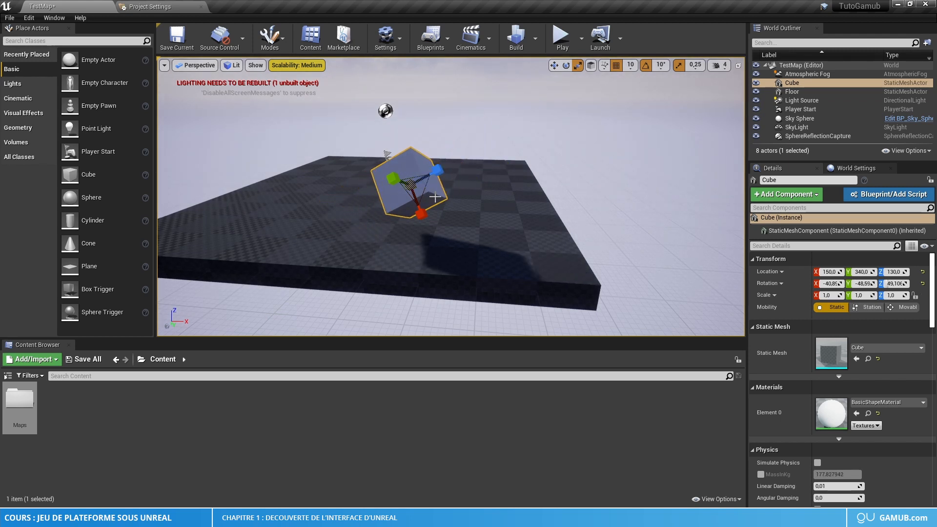
{"action": "left_click_drag", "start_coordinate": [422, 213], "coordinate": [441, 155]}
{"action": "scroll", "coordinate": [450, 197], "scroll_direction": "down", "scroll_amount": 6}
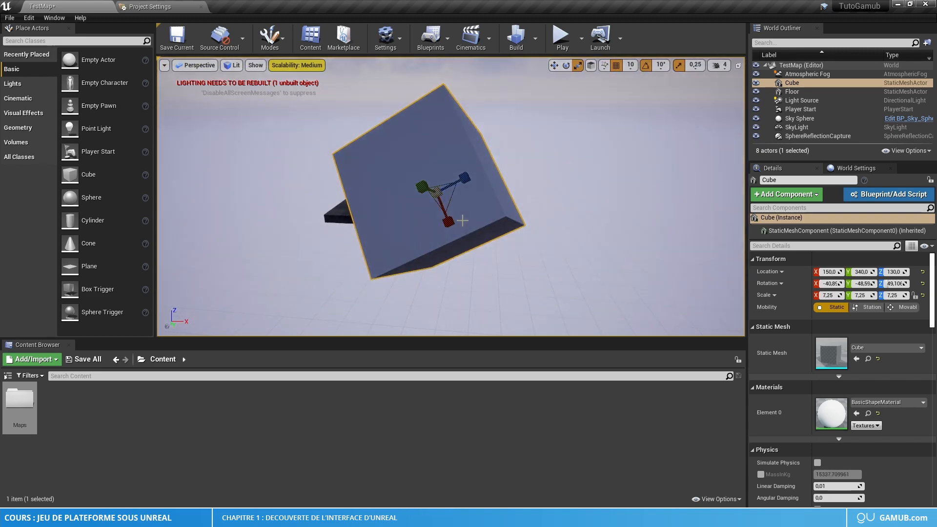
Step: Set the cube's location to 0 on X, Y and Z
{"action": "right_click_drag", "start_coordinate": [459, 219], "coordinate": [485, 209]}
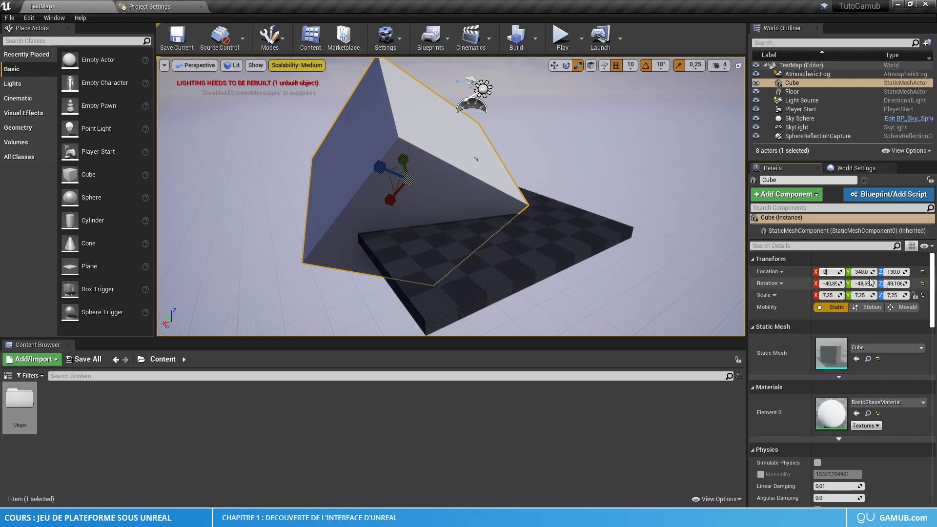
{"action": "type", "text": "0"}
{"action": "key", "text": "Tab"}
{"action": "type", "text": "0"}
{"action": "key", "text": "Return"}
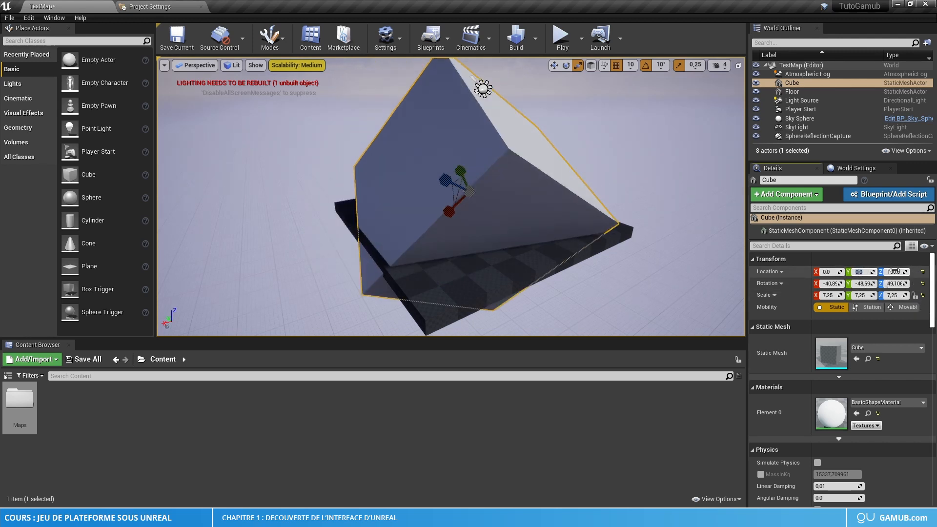
{"action": "left_click", "coordinate": [888, 271]}
{"action": "type", "text": "0"}
{"action": "key", "text": "Return"}
Step: Set the cube's rotation to 0 on all three axes
{"action": "left_click", "coordinate": [830, 284]}
{"action": "type", "text": "0"}
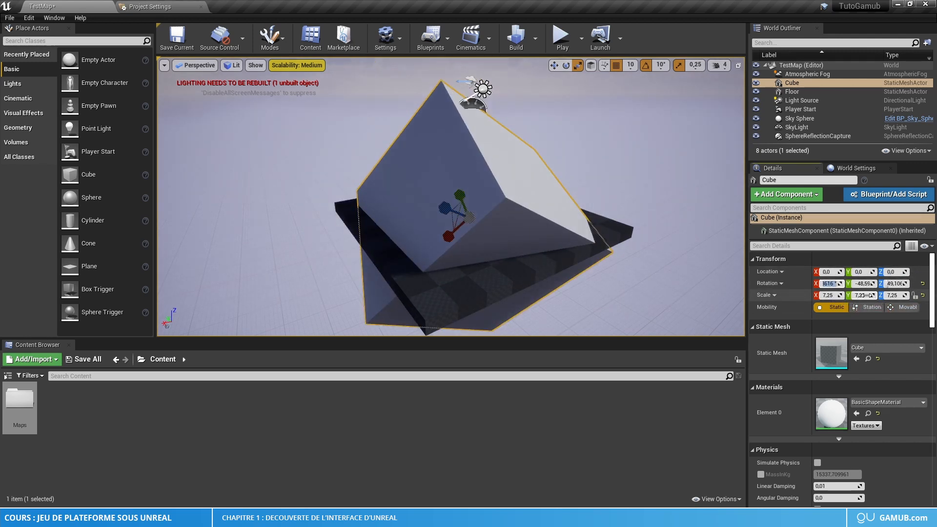
{"action": "key", "text": "Tab"}
{"action": "type", "text": "0"}
{"action": "key", "text": "Tab"}
{"action": "type", "text": "0"}
{"action": "key", "text": "Return"}
Step: Set the cube's scale to 1 on all three axes
{"action": "key", "text": "Tab"}
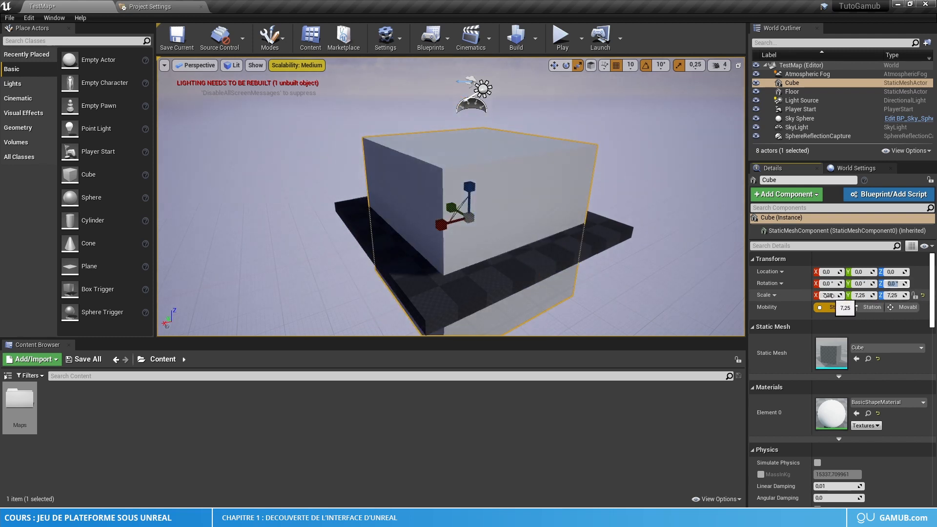
{"action": "type", "text": "1"}
{"action": "key", "text": "Tab"}
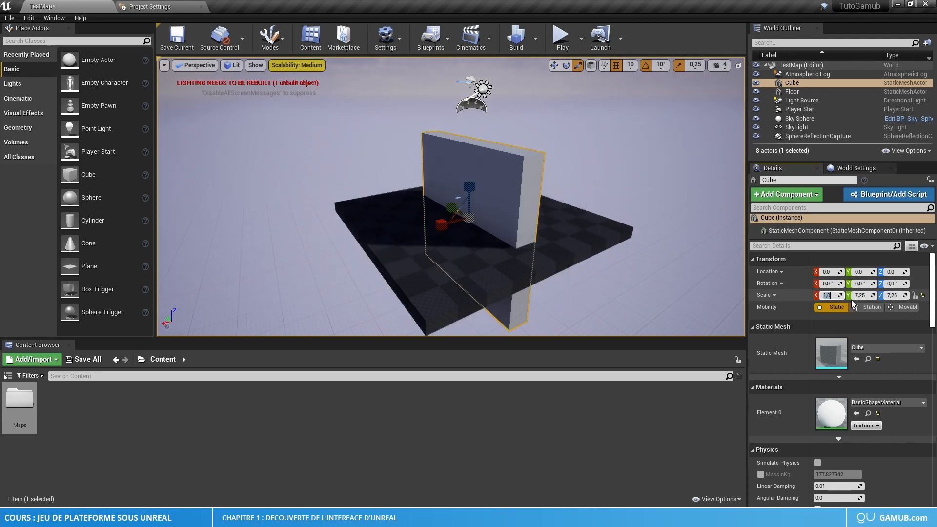
{"action": "type", "text": "1"}
{"action": "key", "text": "Tab"}
{"action": "type", "text": "1"}
{"action": "key", "text": "Return"}
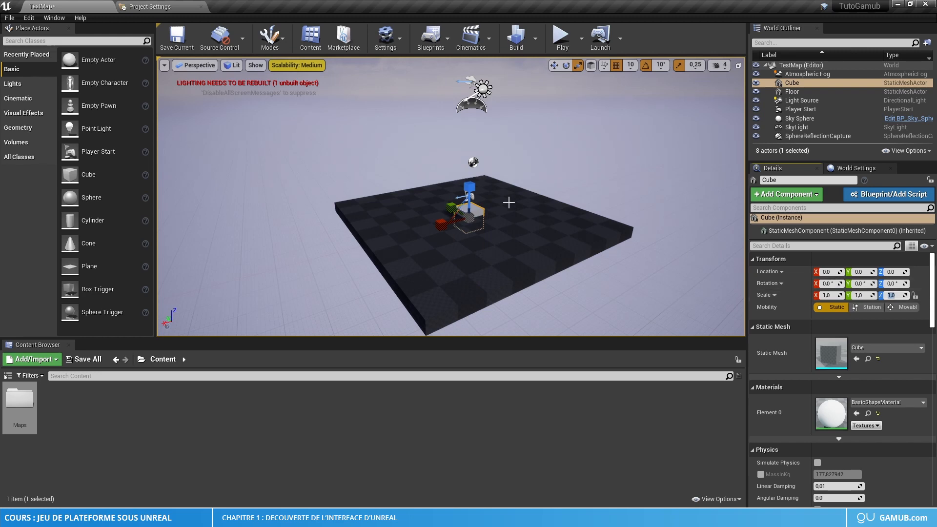
Step: Raise the cube with the move tool to Z 70 so it sits on top of the floor
{"action": "scroll", "coordinate": [537, 204], "scroll_direction": "up", "scroll_amount": 3}
{"action": "right_click_drag", "start_coordinate": [565, 205], "coordinate": [605, 254]}
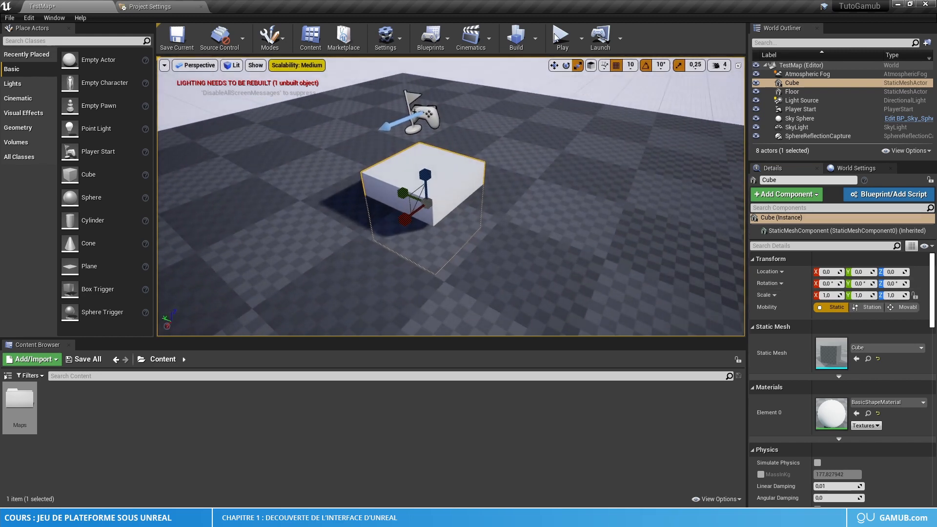
{"action": "left_click", "coordinate": [554, 65]}
{"action": "left_click_drag", "start_coordinate": [425, 180], "coordinate": [440, 117]}
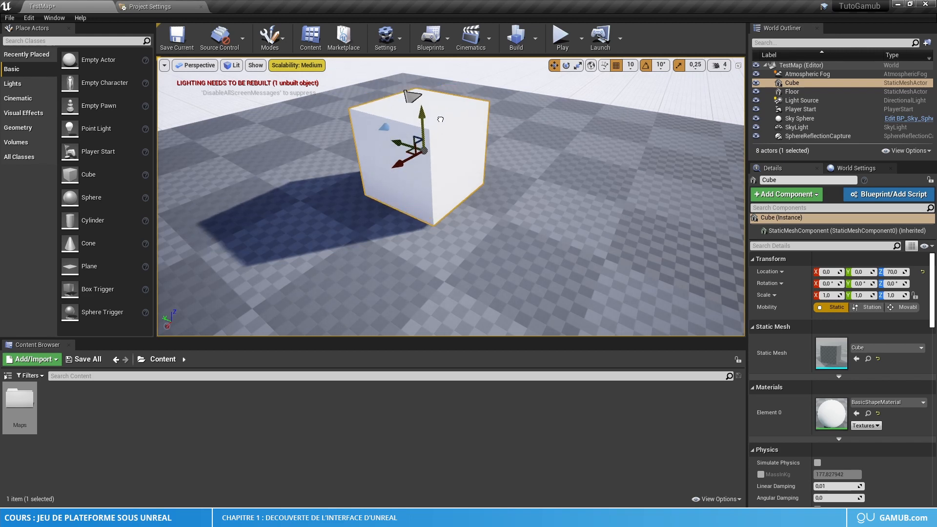
Step: Lift the cube to Z 90 with grid snapping, lower it back to Z 70, and view the available grid snap sizes
{"action": "right_click_drag", "start_coordinate": [437, 128], "coordinate": [433, 164]}
{"action": "right_click_drag", "start_coordinate": [424, 243], "coordinate": [466, 234]}
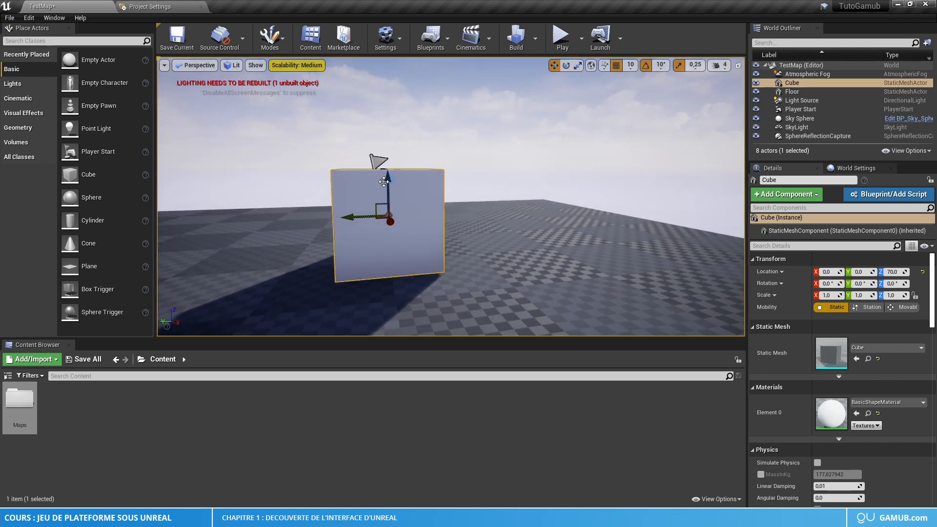
{"action": "left_click_drag", "start_coordinate": [388, 181], "coordinate": [391, 162]}
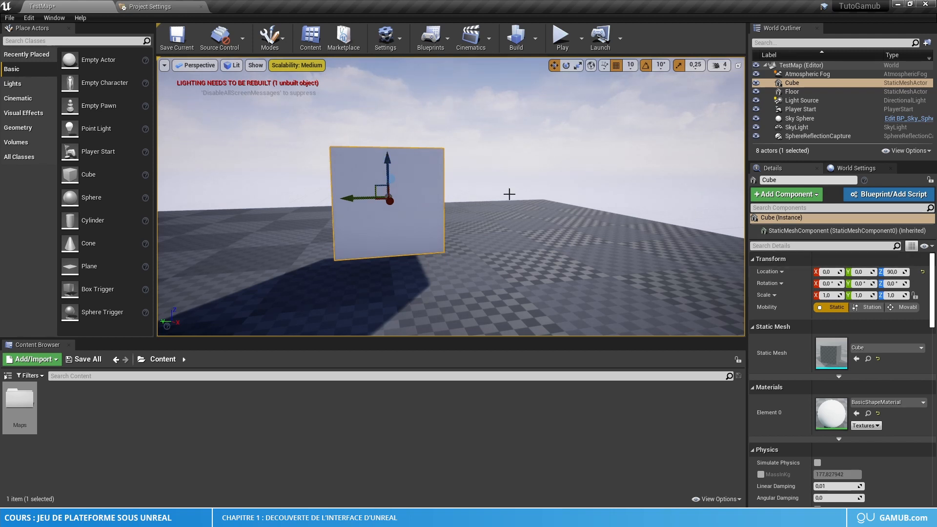
{"action": "left_click_drag", "start_coordinate": [387, 164], "coordinate": [396, 182]}
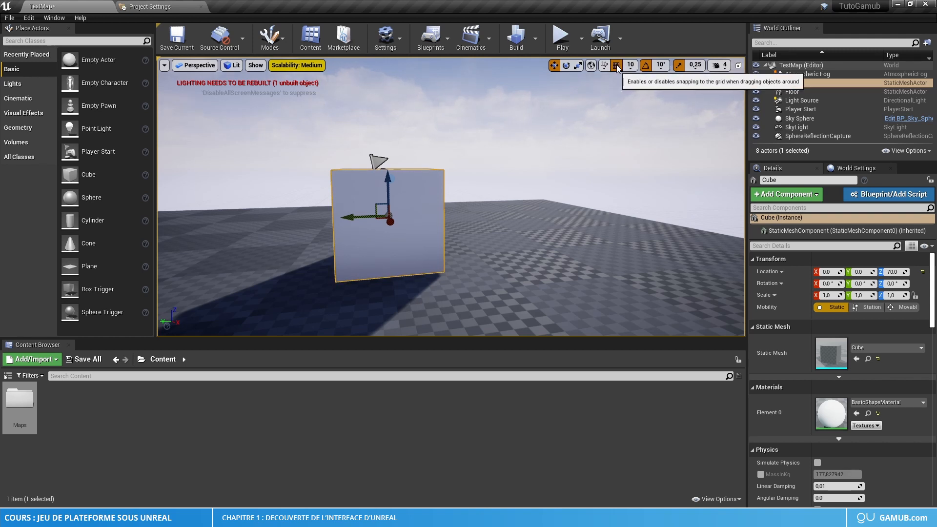
{"action": "left_click", "coordinate": [634, 66]}
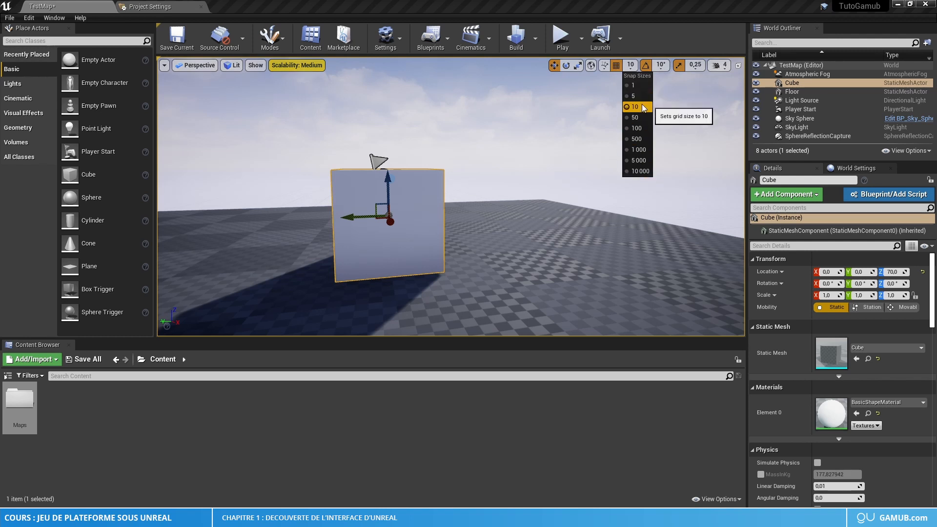
{"action": "left_click", "coordinate": [645, 31]}
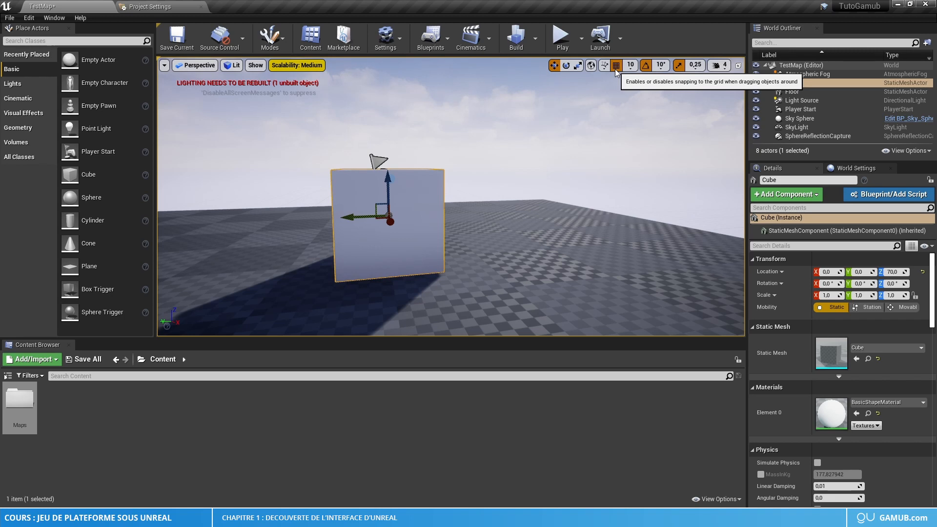
Step: With grid snapping on, move the cube along the Y axis to -30
{"action": "right_click_drag", "start_coordinate": [417, 220], "coordinate": [440, 209]}
{"action": "key", "text": "s"}
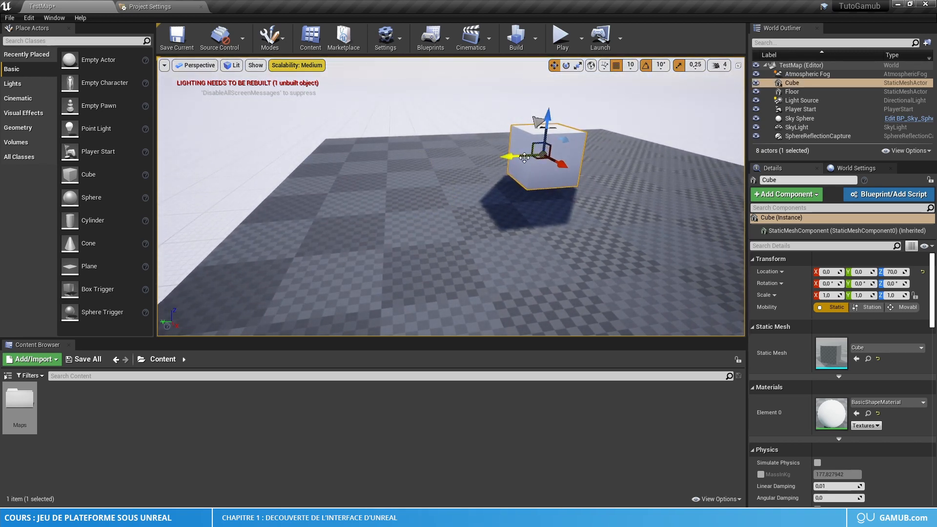
{"action": "mouse_move", "coordinate": [522, 157]}
{"action": "left_mouse_down"}
{"action": "mouse_move", "coordinate": [400, 165]}
{"action": "mouse_move", "coordinate": [532, 156]}
{"action": "left_mouse_up"}
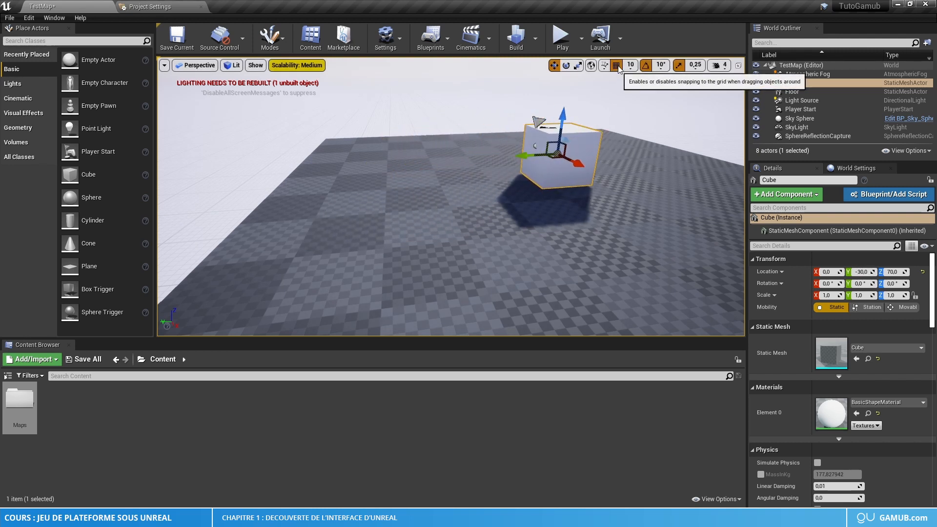
Step: Turn off position grid snapping and move the cube freely along Y to about -160
{"action": "left_click", "coordinate": [616, 65]}
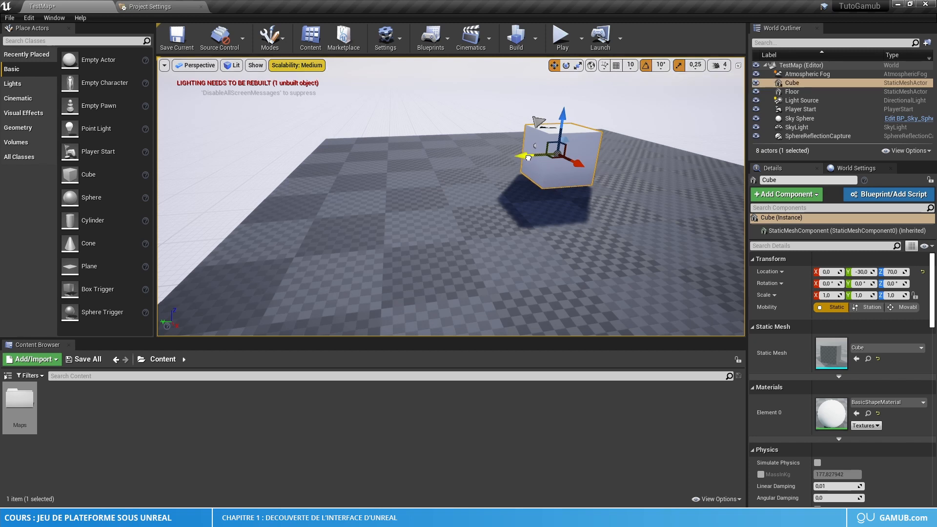
{"action": "left_click_drag", "start_coordinate": [529, 157], "coordinate": [659, 62]}
{"action": "key", "text": "f"}
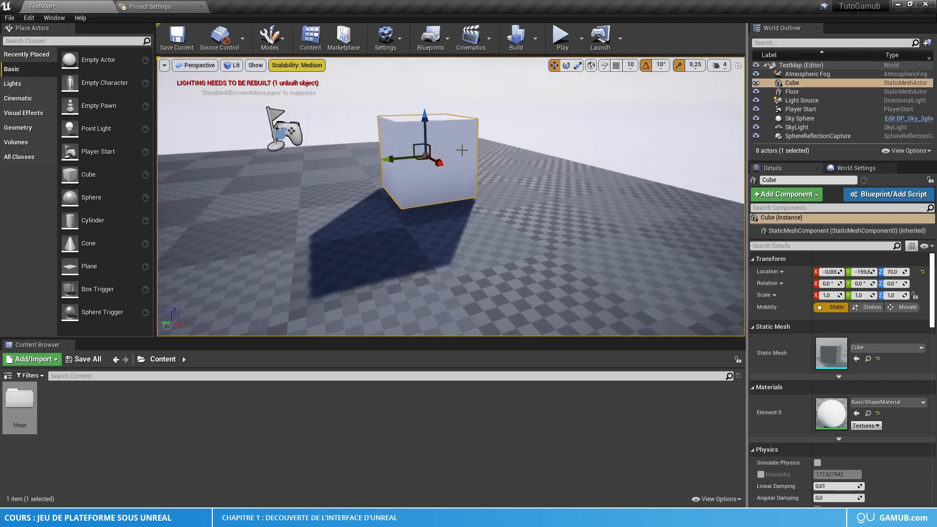
Step: Move the cube freely in height, down to about Z 44 and up to about Z 293, and drop it onto the floor
{"action": "left_click_drag", "start_coordinate": [424, 116], "coordinate": [468, 136]}
{"action": "right_click_drag", "start_coordinate": [467, 136], "coordinate": [479, 227]}
{"action": "scroll", "coordinate": [479, 227], "scroll_direction": "down", "scroll_amount": 5}
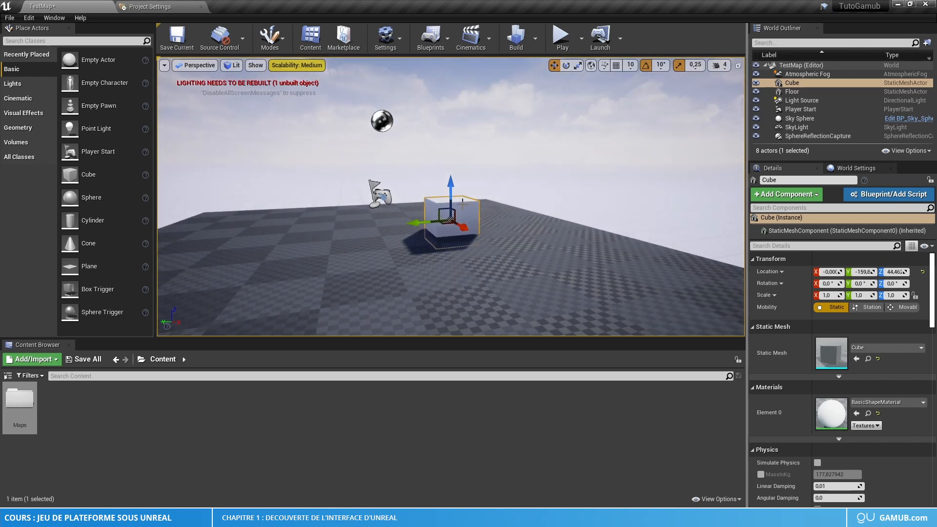
{"action": "left_click_drag", "start_coordinate": [451, 183], "coordinate": [466, 76]}
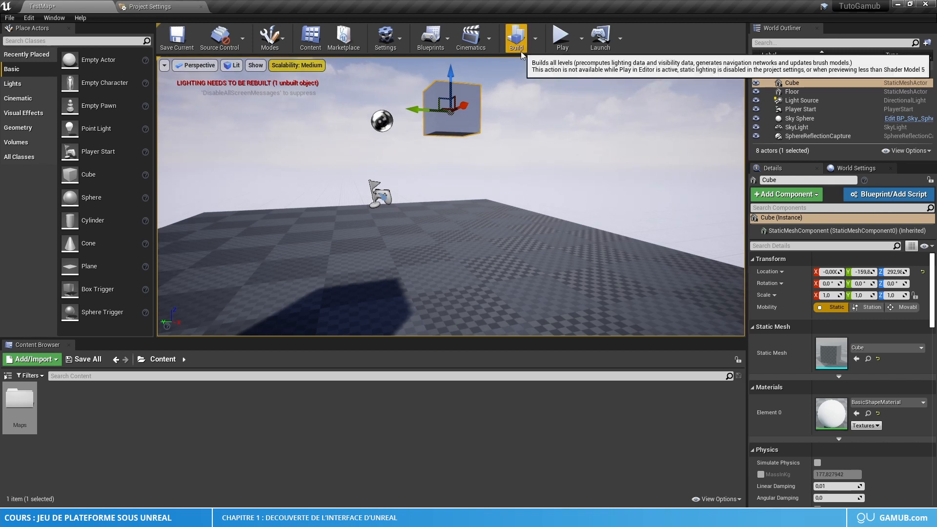
{"action": "key", "text": "End"}
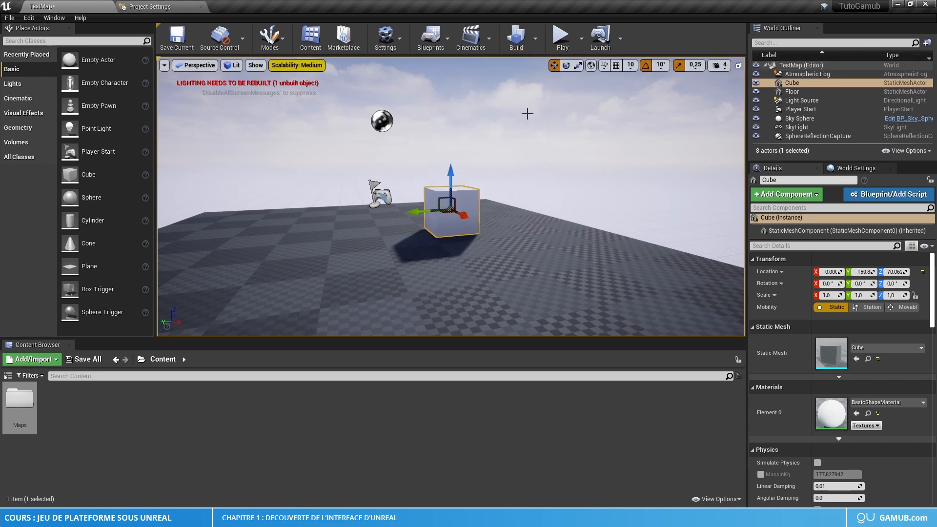
Step: Examine from close up how the cube's base rests on the floor
{"action": "right_click_drag", "start_coordinate": [495, 217], "coordinate": [507, 153]}
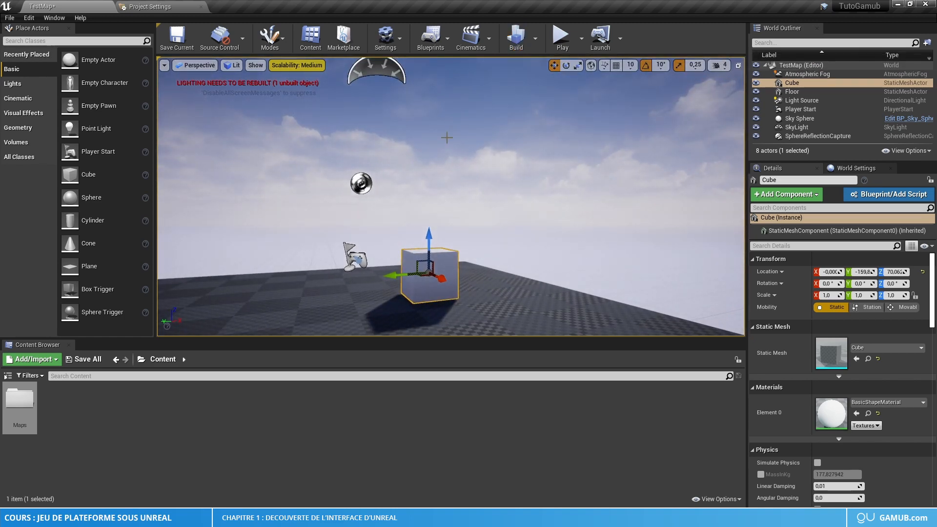
{"action": "right_click_drag", "start_coordinate": [453, 308], "coordinate": [505, 334]}
{"action": "key", "text": "w"}
{"action": "mouse_move", "coordinate": [405, 282]}
{"action": "right_mouse_down"}
{"action": "mouse_move", "coordinate": [406, 303]}
{"action": "mouse_move", "coordinate": [406, 283]}
{"action": "right_mouse_up"}
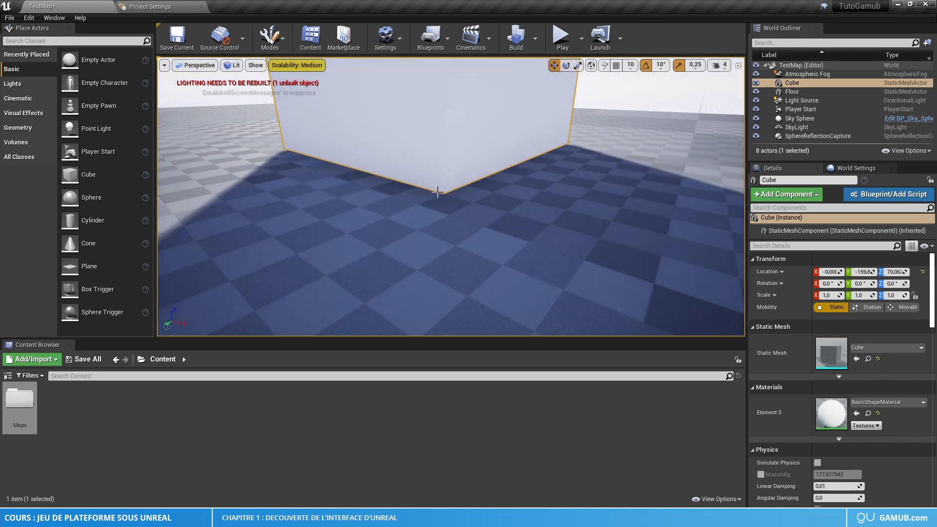
{"action": "key", "text": "a"}
{"action": "right_click_drag", "start_coordinate": [585, 136], "coordinate": [727, 203]}
{"action": "key", "text": "s"}
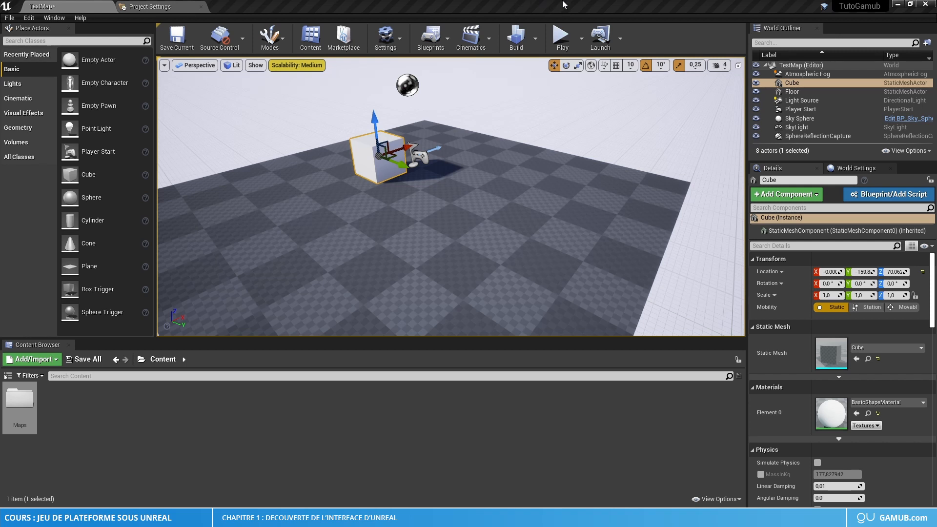
Step: Look through the level editor's quick settings for selection, scalability and snapping
{"action": "left_click", "coordinate": [385, 38]}
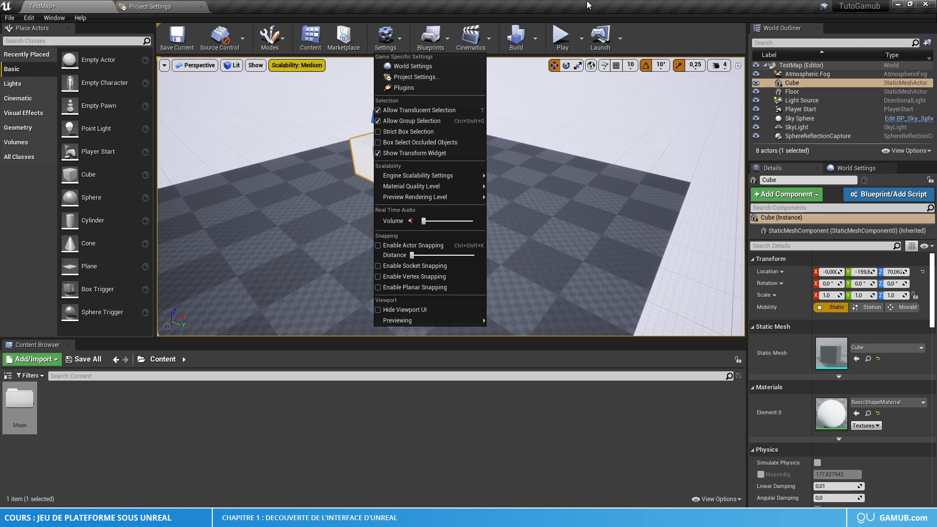
{"action": "left_click", "coordinate": [386, 37]}
Step: Play the level in the viewport, move forward, stop the session, and view the available play modes and spawn options
{"action": "left_click", "coordinate": [563, 38]}
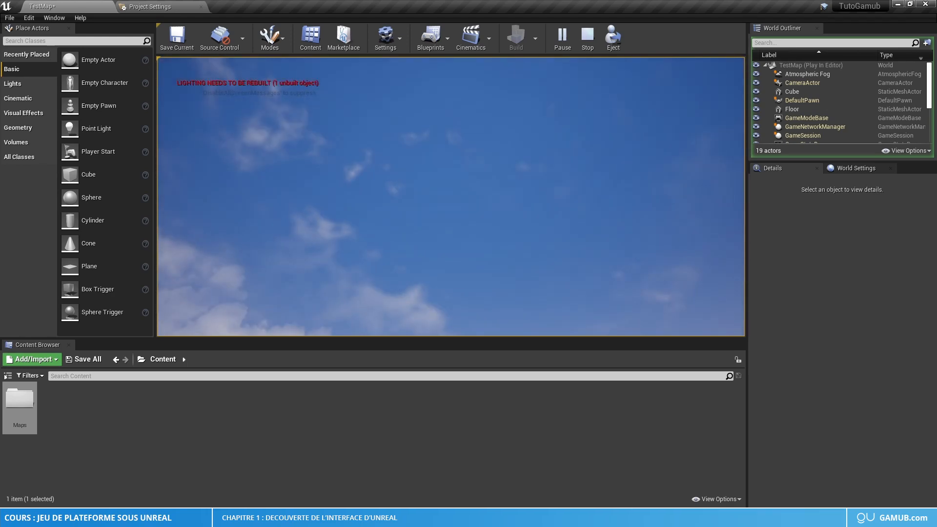
{"action": "key", "text": "w"}
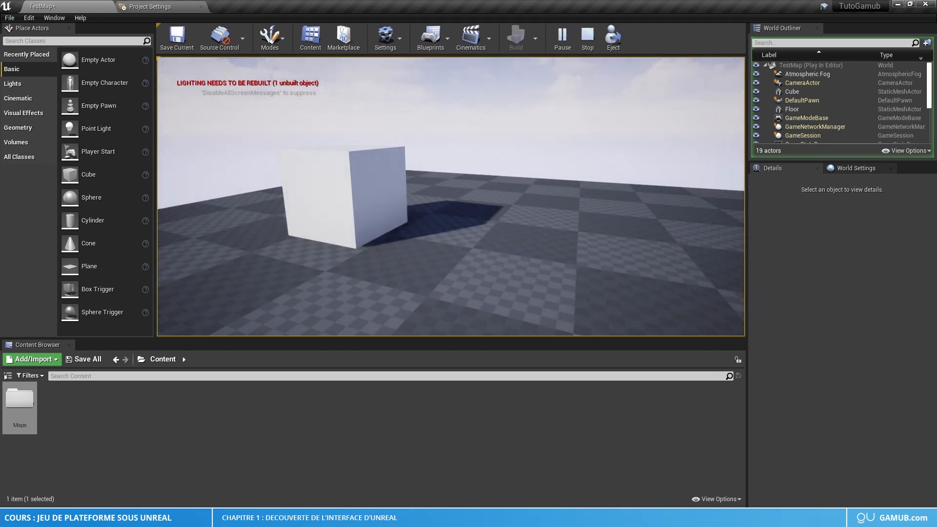
{"action": "left_click", "coordinate": [588, 46]}
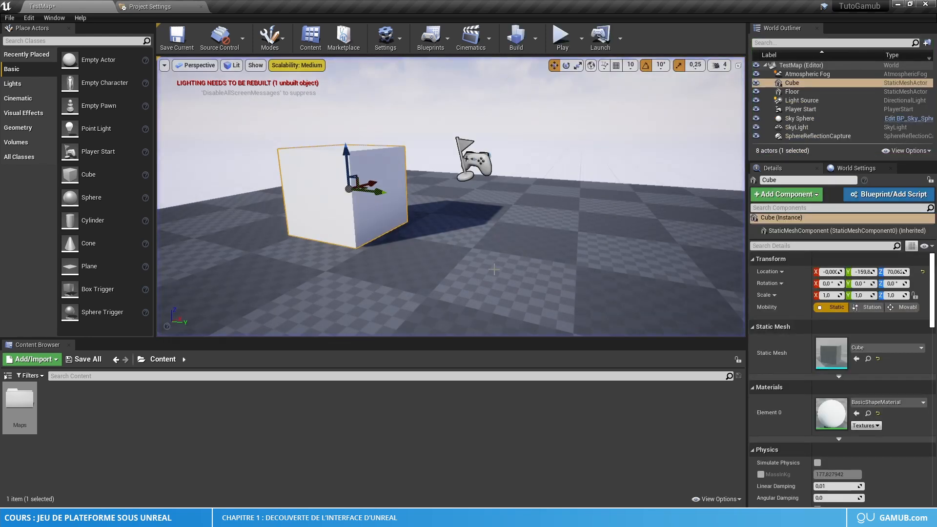
{"action": "left_click", "coordinate": [581, 39]}
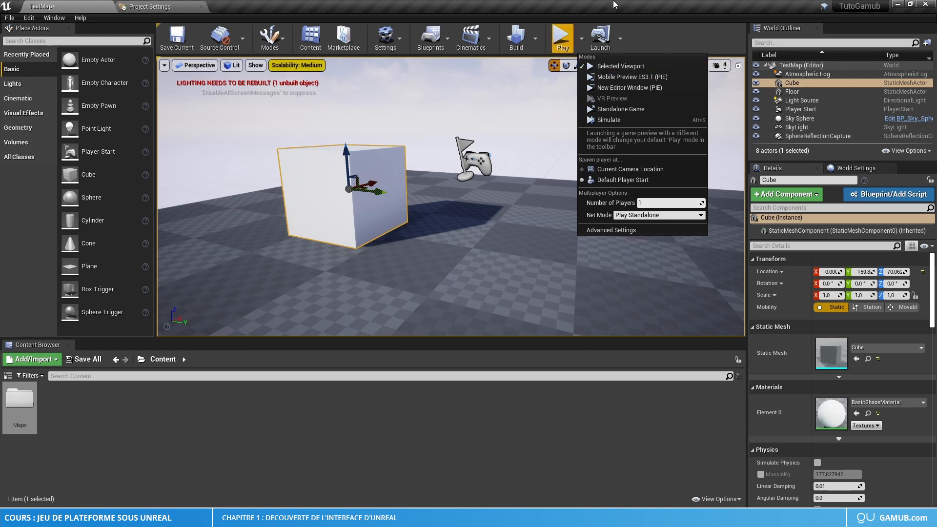
{"action": "left_click", "coordinate": [349, 471]}
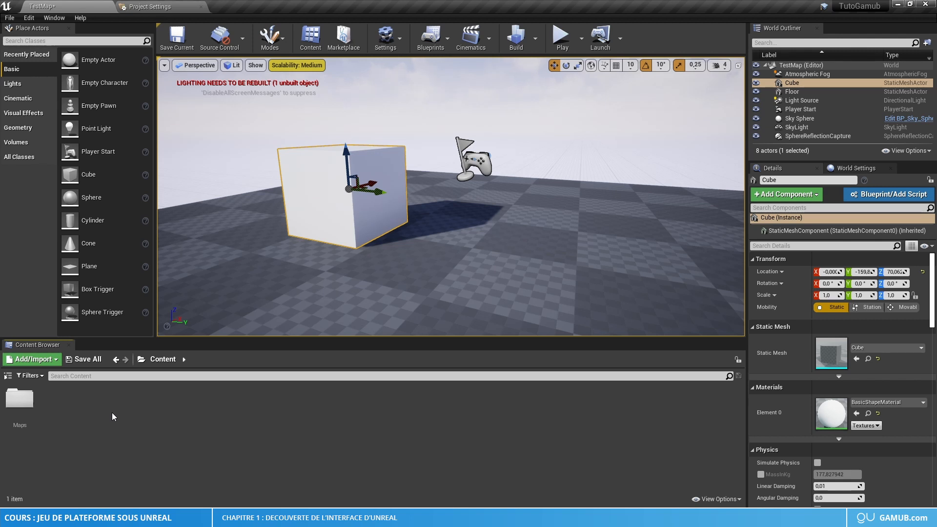
Step: Create a folder named Blueprints in Content and open it
{"action": "right_click", "coordinate": [68, 406]}
{"action": "mouse_move", "coordinate": [80, 400]}
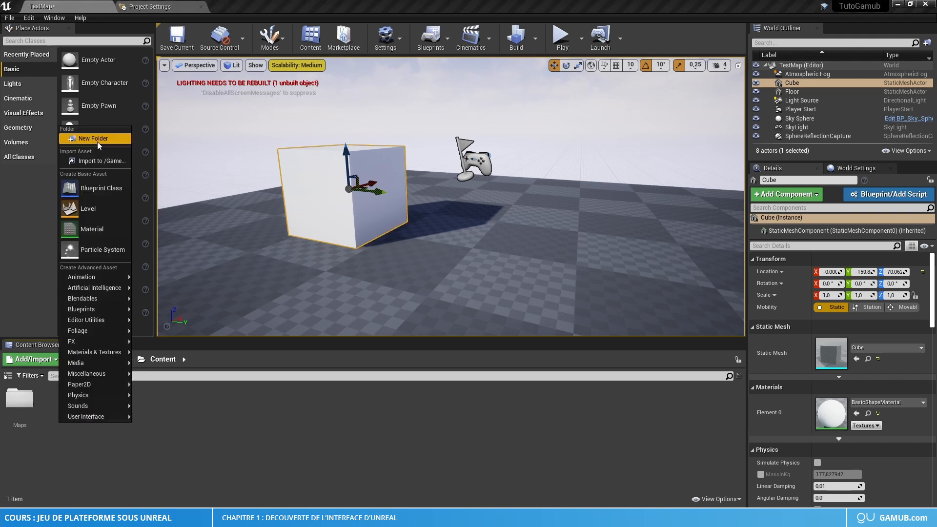
{"action": "left_click", "coordinate": [96, 126]}
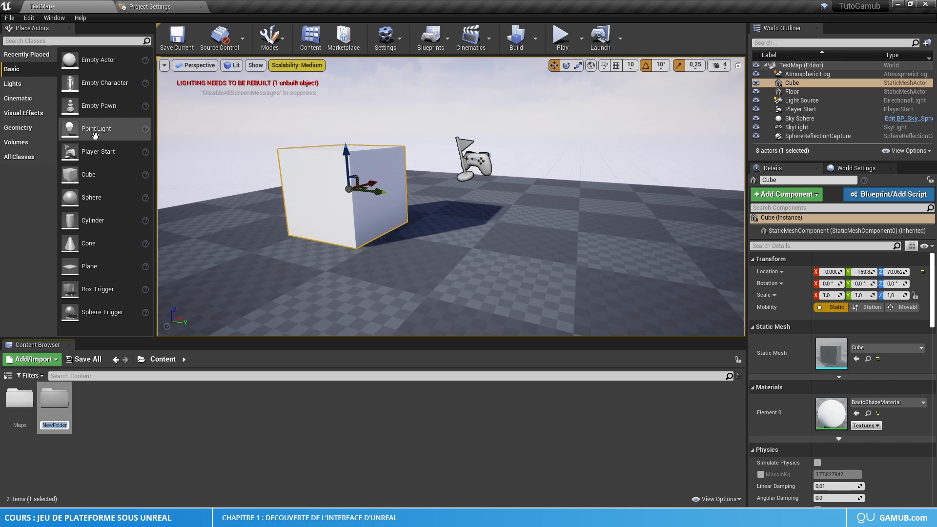
{"action": "type", "text": "Blueprints"}
{"action": "key", "text": "Return"}
{"action": "key", "text": "Return"}
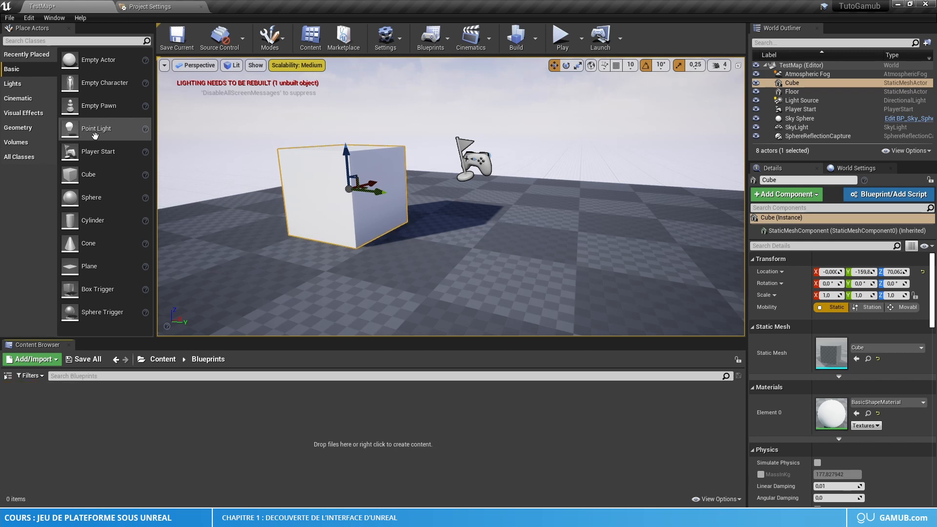
Step: Start creating a Blueprint Class inside the Blueprints folder
{"action": "right_click", "coordinate": [90, 426]}
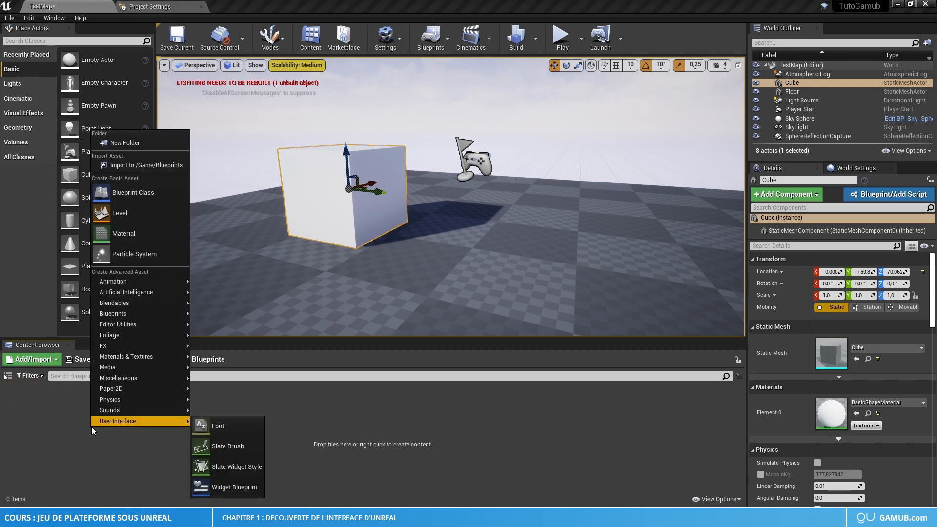
{"action": "left_click", "coordinate": [150, 197]}
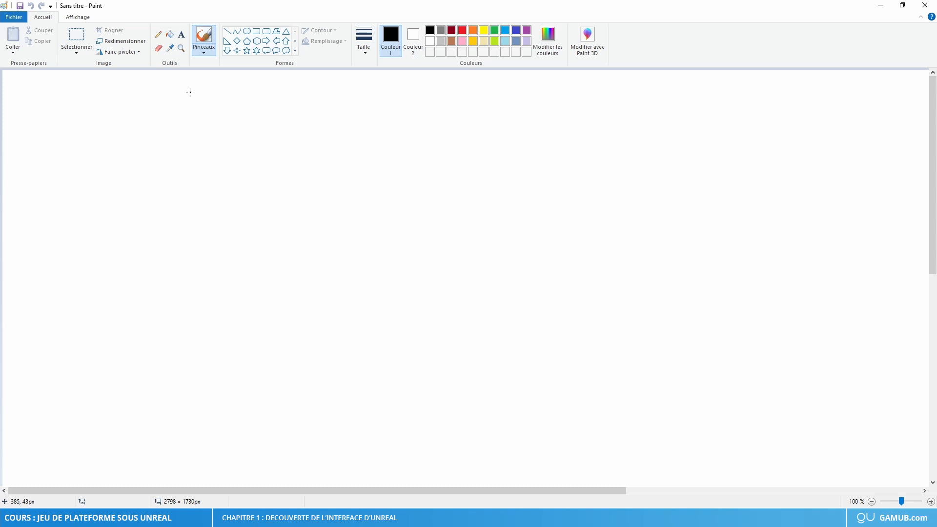
Step: In Paint, draw three stacked boxes labelled A, P and C, linked by downward arrows
{"action": "mouse_move", "coordinate": [190, 92]}
{"action": "left_mouse_down"}
{"action": "mouse_move", "coordinate": [191, 122]}
{"action": "mouse_move", "coordinate": [243, 93]}
{"action": "mouse_move", "coordinate": [292, 94]}
{"action": "mouse_move", "coordinate": [291, 125]}
{"action": "mouse_move", "coordinate": [185, 127]}
{"action": "mouse_move", "coordinate": [236, 103]}
{"action": "mouse_move", "coordinate": [244, 109]}
{"action": "mouse_move", "coordinate": [236, 155]}
{"action": "mouse_move", "coordinate": [244, 148]}
{"action": "left_mouse_up"}
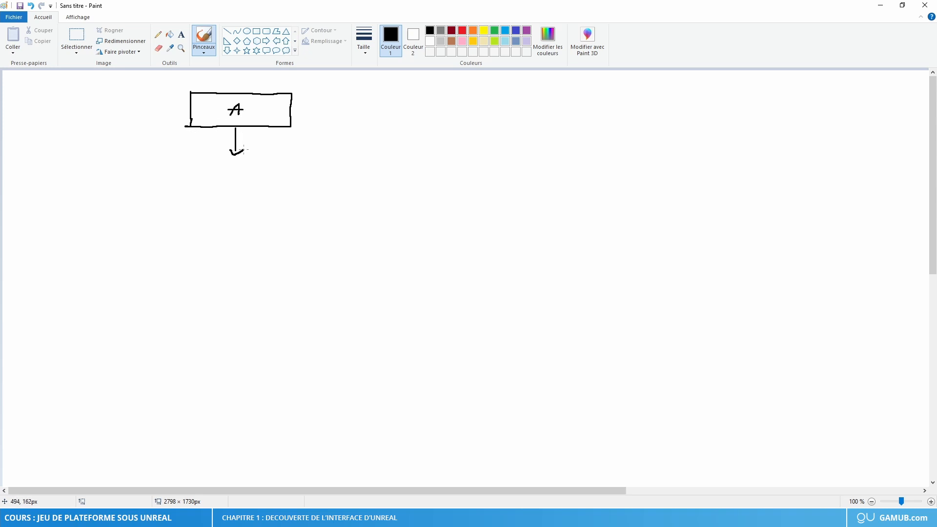
{"action": "mouse_move", "coordinate": [183, 197]}
{"action": "left_mouse_down"}
{"action": "mouse_move", "coordinate": [184, 173]}
{"action": "mouse_move", "coordinate": [299, 166]}
{"action": "mouse_move", "coordinate": [288, 192]}
{"action": "mouse_move", "coordinate": [182, 196]}
{"action": "mouse_move", "coordinate": [239, 176]}
{"action": "mouse_move", "coordinate": [233, 236]}
{"action": "mouse_move", "coordinate": [244, 227]}
{"action": "left_mouse_up"}
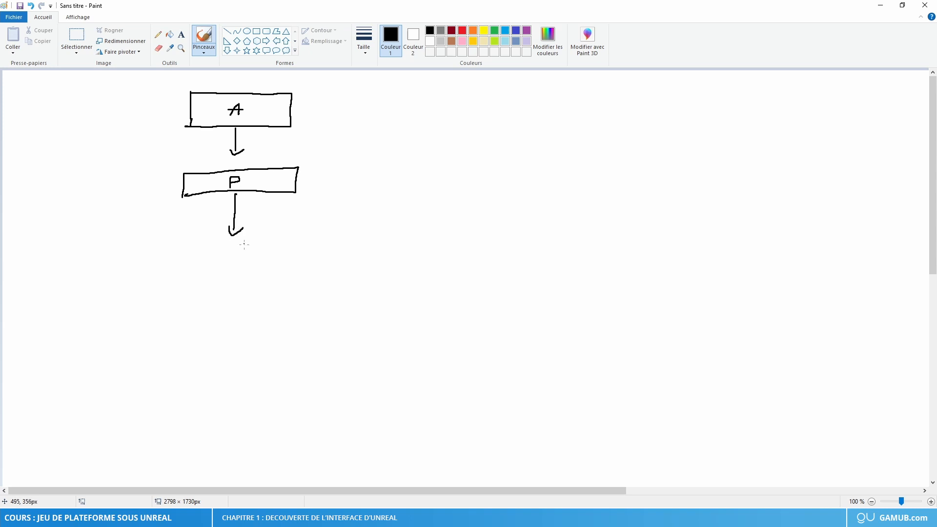
{"action": "mouse_move", "coordinate": [177, 251]}
{"action": "left_mouse_down"}
{"action": "mouse_move", "coordinate": [296, 245]}
{"action": "mouse_move", "coordinate": [296, 270]}
{"action": "mouse_move", "coordinate": [224, 276]}
{"action": "mouse_move", "coordinate": [177, 268]}
{"action": "mouse_move", "coordinate": [178, 252]}
{"action": "left_mouse_up"}
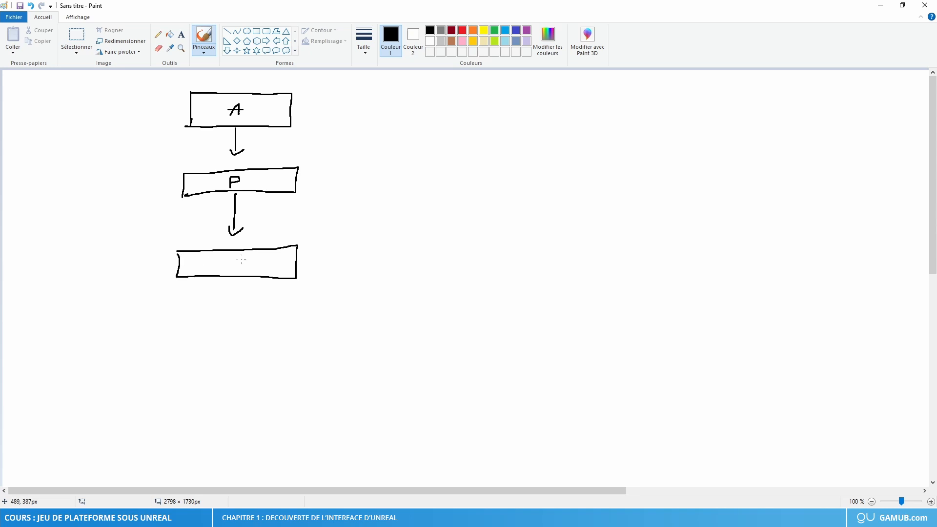
{"action": "left_click_drag", "start_coordinate": [240, 256], "coordinate": [240, 267]}
Step: Mark two black crosses beside each of boxes P and C, and add a red cross beside C
{"action": "mouse_move", "coordinate": [309, 175]}
{"action": "left_mouse_down"}
{"action": "mouse_move", "coordinate": [317, 168]}
{"action": "mouse_move", "coordinate": [317, 189]}
{"action": "left_mouse_up"}
{"action": "mouse_move", "coordinate": [306, 253]}
{"action": "left_mouse_down"}
{"action": "mouse_move", "coordinate": [316, 245]}
{"action": "mouse_move", "coordinate": [316, 254]}
{"action": "left_mouse_up"}
{"action": "left_click_drag", "start_coordinate": [307, 264], "coordinate": [314, 264]}
{"action": "left_click", "coordinate": [463, 31]}
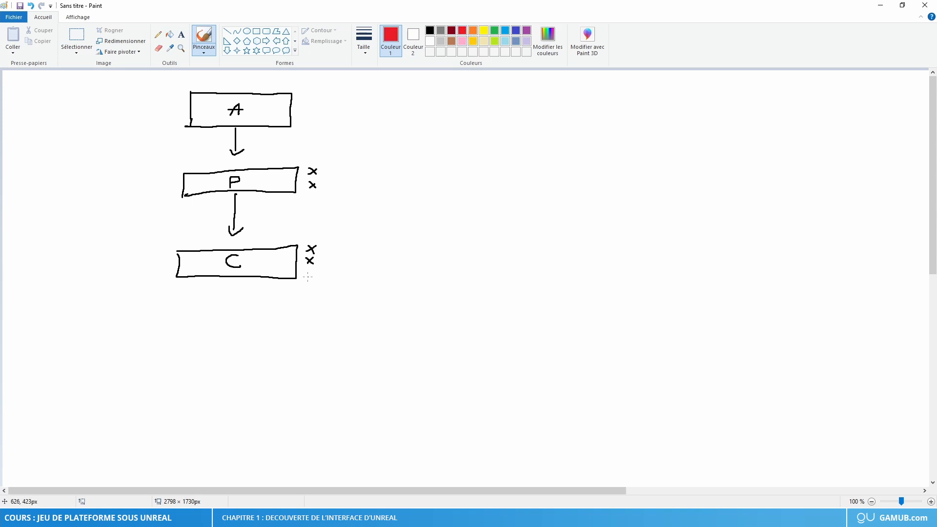
{"action": "left_click_drag", "start_coordinate": [308, 276], "coordinate": [315, 276]}
Step: Draw a fourth box below C with a black arrow leading to it, and mark two black, one red and one blue cross beside it
{"action": "left_click", "coordinate": [430, 31]}
{"action": "mouse_move", "coordinate": [229, 279]}
{"action": "left_mouse_down"}
{"action": "mouse_move", "coordinate": [223, 322]}
{"action": "mouse_move", "coordinate": [237, 311]}
{"action": "left_mouse_up"}
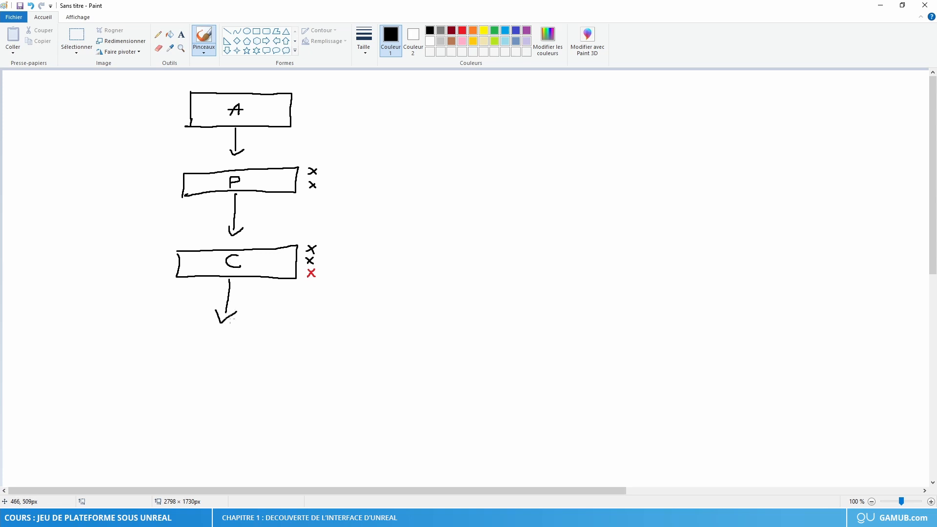
{"action": "mouse_move", "coordinate": [166, 372]}
{"action": "left_mouse_down"}
{"action": "mouse_move", "coordinate": [174, 332]}
{"action": "mouse_move", "coordinate": [289, 332]}
{"action": "mouse_move", "coordinate": [283, 367]}
{"action": "mouse_move", "coordinate": [165, 375]}
{"action": "left_mouse_up"}
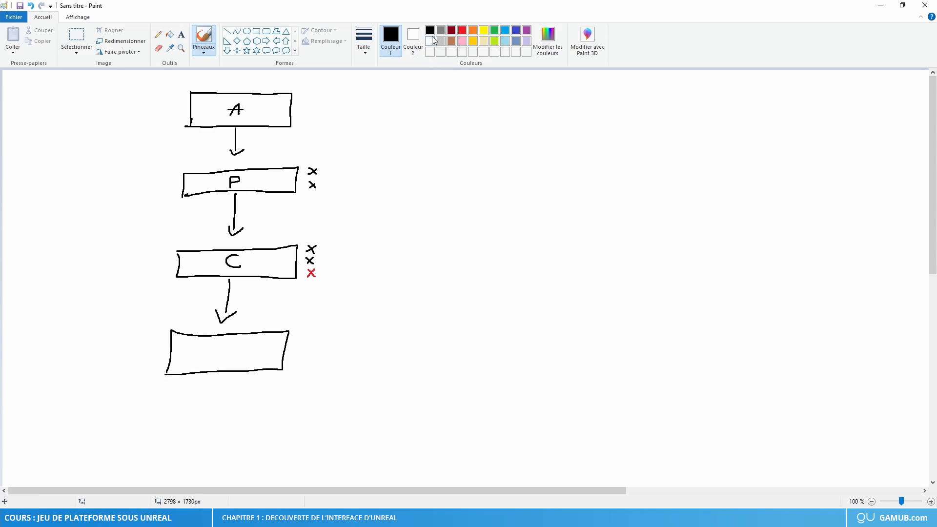
{"action": "mouse_move", "coordinate": [296, 339]}
{"action": "left_mouse_down"}
{"action": "mouse_move", "coordinate": [303, 329]}
{"action": "mouse_move", "coordinate": [301, 350]}
{"action": "left_mouse_up"}
{"action": "left_click", "coordinate": [462, 30]}
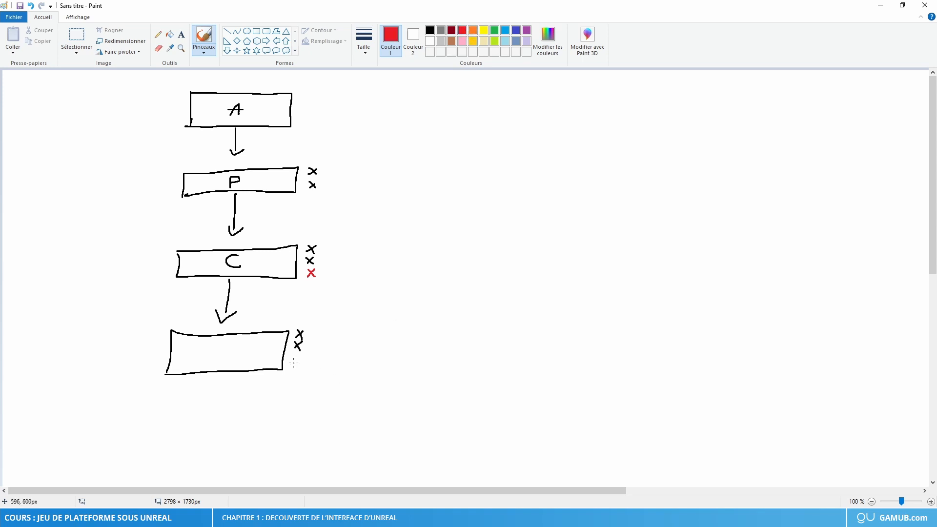
{"action": "mouse_move", "coordinate": [294, 362]}
{"action": "left_mouse_down"}
{"action": "mouse_move", "coordinate": [301, 354]}
{"action": "mouse_move", "coordinate": [301, 361]}
{"action": "left_mouse_up"}
{"action": "left_click", "coordinate": [505, 30]}
{"action": "mouse_move", "coordinate": [293, 373]}
{"action": "left_mouse_down"}
{"action": "mouse_move", "coordinate": [301, 365]}
{"action": "mouse_move", "coordinate": [301, 374]}
{"action": "left_mouse_up"}
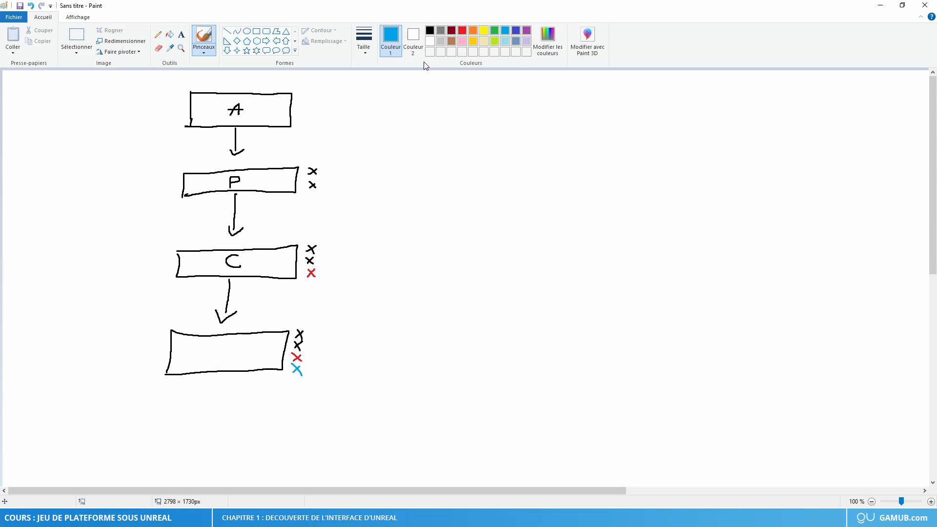
Step: Link C's black crosses back to P with a yellow brace and arrow, and the lowest box's red cross to C in indigo
{"action": "left_click", "coordinate": [464, 31]}
{"action": "left_click_drag", "start_coordinate": [320, 263], "coordinate": [325, 262]}
{"action": "key", "text": "ctrl+z"}
{"action": "left_click", "coordinate": [483, 31]}
{"action": "mouse_move", "coordinate": [324, 257]}
{"action": "left_mouse_down"}
{"action": "mouse_move", "coordinate": [324, 239]}
{"action": "mouse_move", "coordinate": [354, 222]}
{"action": "mouse_move", "coordinate": [336, 181]}
{"action": "mouse_move", "coordinate": [325, 180]}
{"action": "mouse_move", "coordinate": [338, 173]}
{"action": "left_mouse_up"}
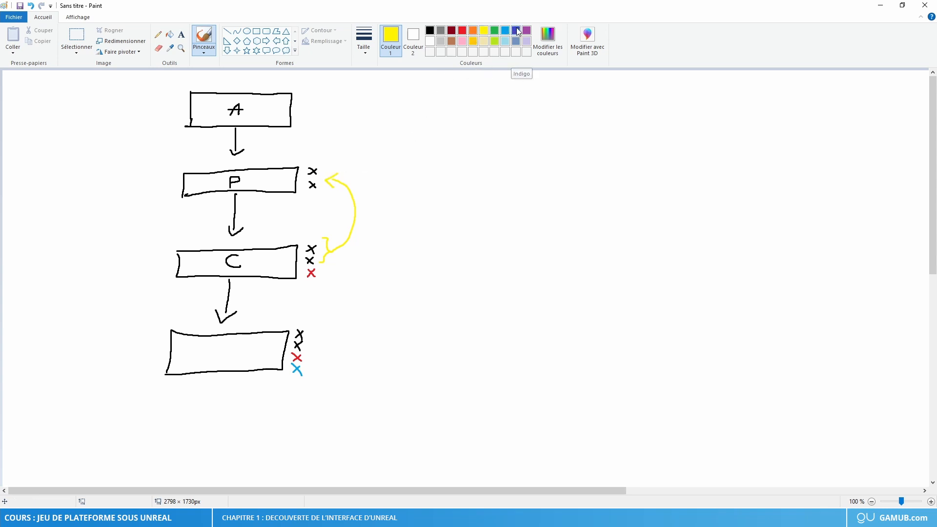
{"action": "left_click", "coordinate": [516, 30]}
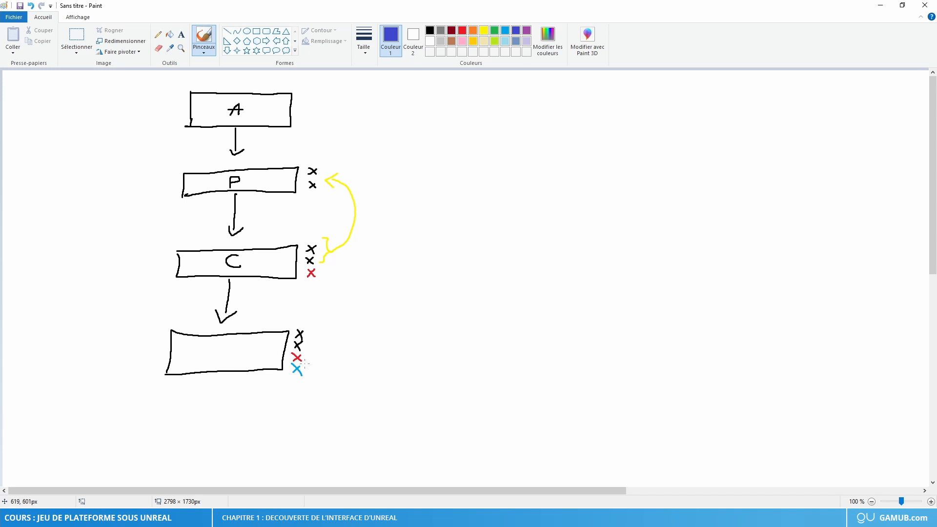
{"action": "mouse_move", "coordinate": [310, 363]}
{"action": "left_mouse_down"}
{"action": "mouse_move", "coordinate": [309, 350]}
{"action": "mouse_move", "coordinate": [337, 346]}
{"action": "mouse_move", "coordinate": [338, 290]}
{"action": "mouse_move", "coordinate": [320, 274]}
{"action": "mouse_move", "coordinate": [327, 279]}
{"action": "left_mouse_up"}
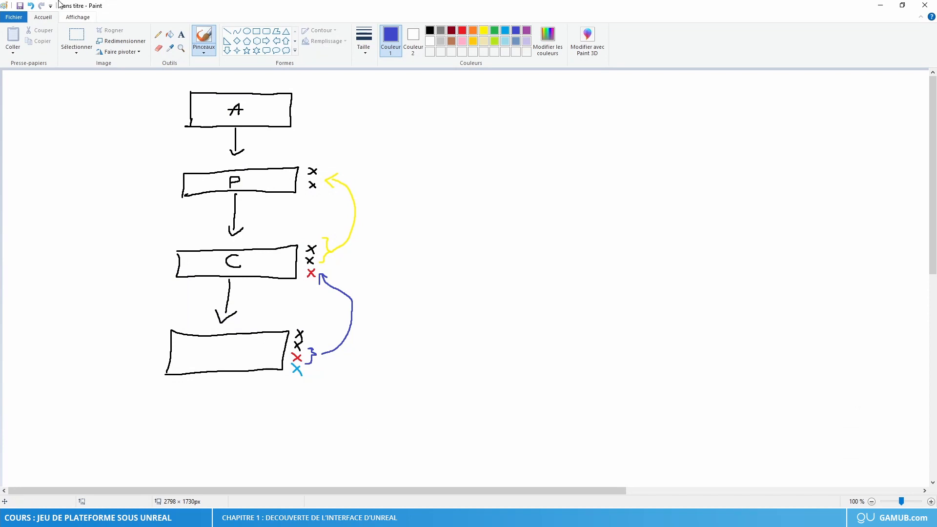
Step: Start a new blank picture without saving the hierarchy diagram
{"action": "left_click", "coordinate": [14, 17]}
{"action": "left_click", "coordinate": [51, 34]}
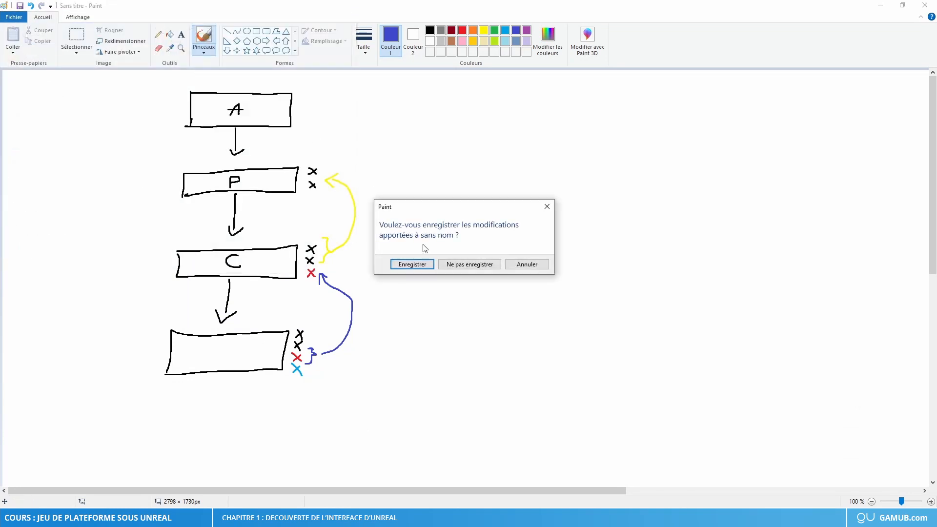
{"action": "left_click", "coordinate": [464, 267]}
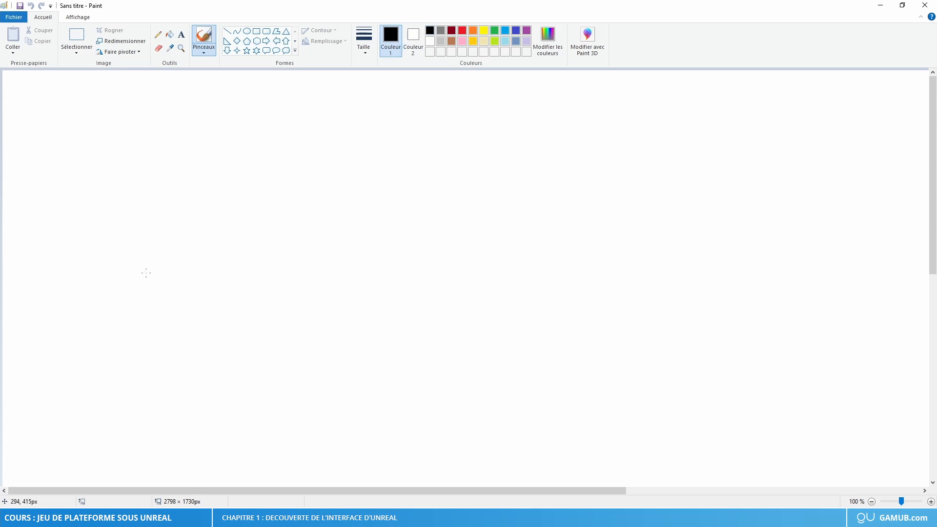
Step: Draw a black stick figure with head, arms, body and legs on the blank canvas
{"action": "left_click_drag", "start_coordinate": [148, 291], "coordinate": [178, 282]}
{"action": "left_click_drag", "start_coordinate": [174, 216], "coordinate": [174, 253]}
{"action": "mouse_move", "coordinate": [146, 224]}
{"action": "left_mouse_down"}
{"action": "mouse_move", "coordinate": [189, 224]}
{"action": "mouse_move", "coordinate": [170, 201]}
{"action": "mouse_move", "coordinate": [165, 210]}
{"action": "left_mouse_up"}
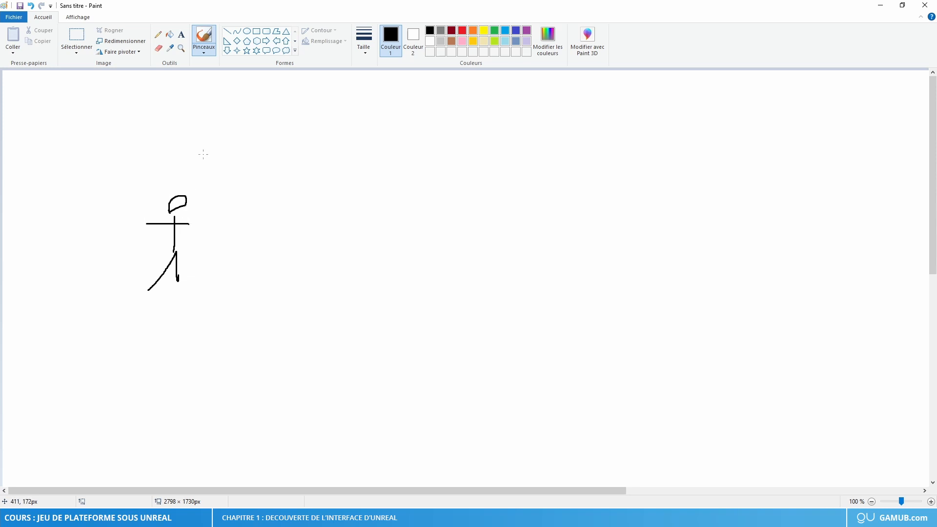
Step: Draw a black box labelled PC above the stick figure, with an arrow pointing from it down to the figure
{"action": "left_click_drag", "start_coordinate": [197, 105], "coordinate": [199, 138]}
{"action": "mouse_move", "coordinate": [202, 105]}
{"action": "left_mouse_down"}
{"action": "mouse_move", "coordinate": [346, 97]}
{"action": "mouse_move", "coordinate": [345, 123]}
{"action": "mouse_move", "coordinate": [204, 132]}
{"action": "mouse_move", "coordinate": [233, 117]}
{"action": "mouse_move", "coordinate": [261, 122]}
{"action": "left_mouse_up"}
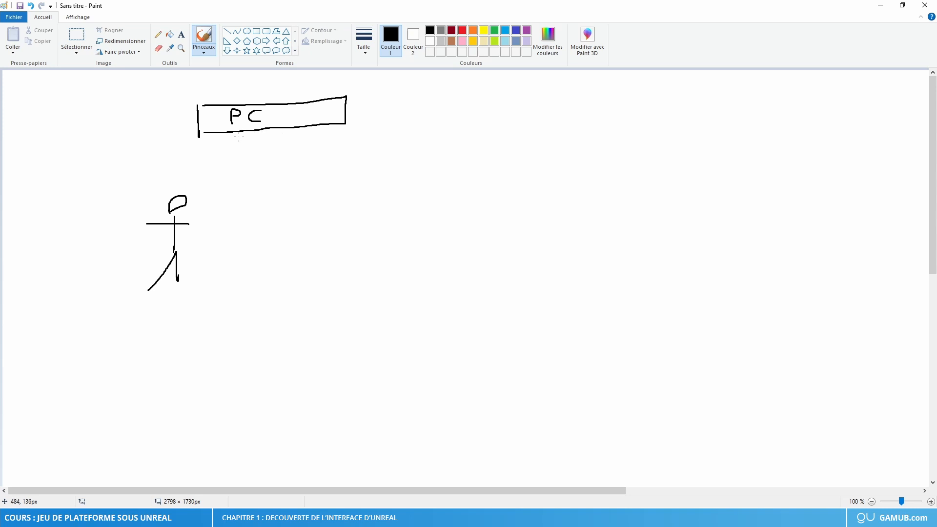
{"action": "mouse_move", "coordinate": [239, 139]}
{"action": "left_mouse_down"}
{"action": "mouse_move", "coordinate": [185, 191]}
{"action": "mouse_move", "coordinate": [206, 188]}
{"action": "left_mouse_up"}
Step: Cross out the first stick figure, draw a second one beside it in black, and redirect the PC link to it in orange
{"action": "mouse_move", "coordinate": [143, 188]}
{"action": "left_mouse_down"}
{"action": "mouse_move", "coordinate": [189, 282]}
{"action": "mouse_move", "coordinate": [185, 207]}
{"action": "mouse_move", "coordinate": [196, 196]}
{"action": "left_mouse_up"}
{"action": "mouse_move", "coordinate": [278, 278]}
{"action": "left_mouse_down"}
{"action": "mouse_move", "coordinate": [300, 272]}
{"action": "mouse_move", "coordinate": [296, 204]}
{"action": "mouse_move", "coordinate": [301, 215]}
{"action": "mouse_move", "coordinate": [287, 198]}
{"action": "mouse_move", "coordinate": [304, 189]}
{"action": "mouse_move", "coordinate": [296, 203]}
{"action": "left_mouse_up"}
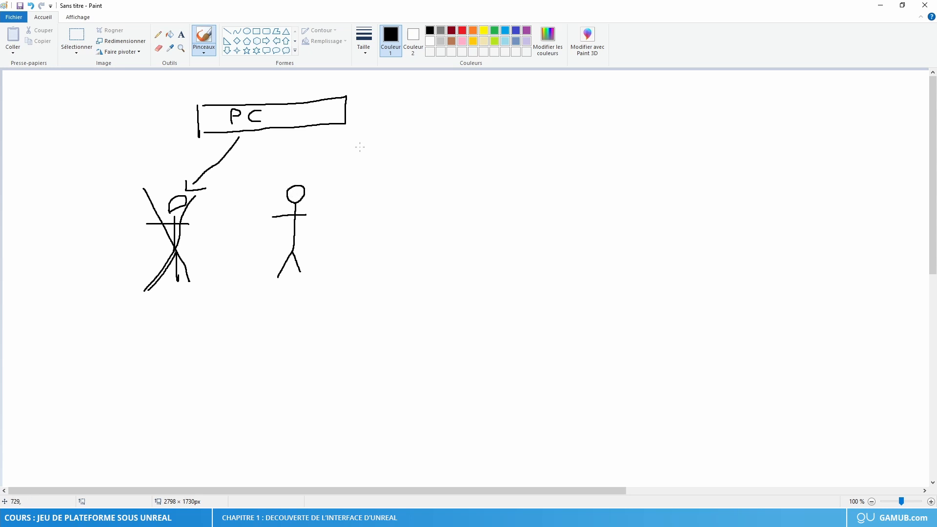
{"action": "left_click", "coordinate": [472, 32]}
{"action": "mouse_move", "coordinate": [202, 153]}
{"action": "left_mouse_down"}
{"action": "mouse_move", "coordinate": [238, 173]}
{"action": "mouse_move", "coordinate": [223, 162]}
{"action": "mouse_move", "coordinate": [221, 176]}
{"action": "left_mouse_up"}
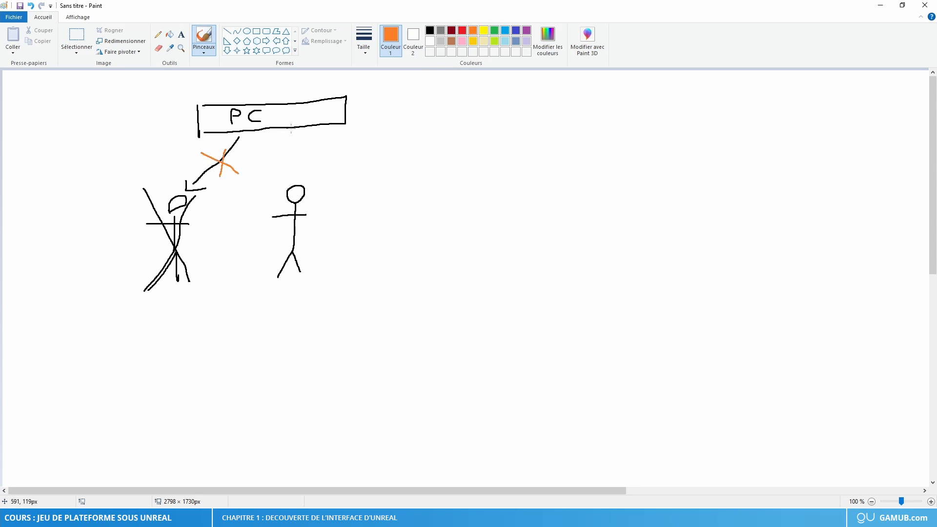
{"action": "mouse_move", "coordinate": [291, 129]}
{"action": "left_mouse_down"}
{"action": "mouse_move", "coordinate": [305, 181]}
{"action": "mouse_move", "coordinate": [317, 178]}
{"action": "left_mouse_up"}
Step: Close the drawing to return to Unreal Editor, and expand All Classes in the Pick Parent Class dialog, moving the dialog higher
{"action": "left_click", "coordinate": [921, 5]}
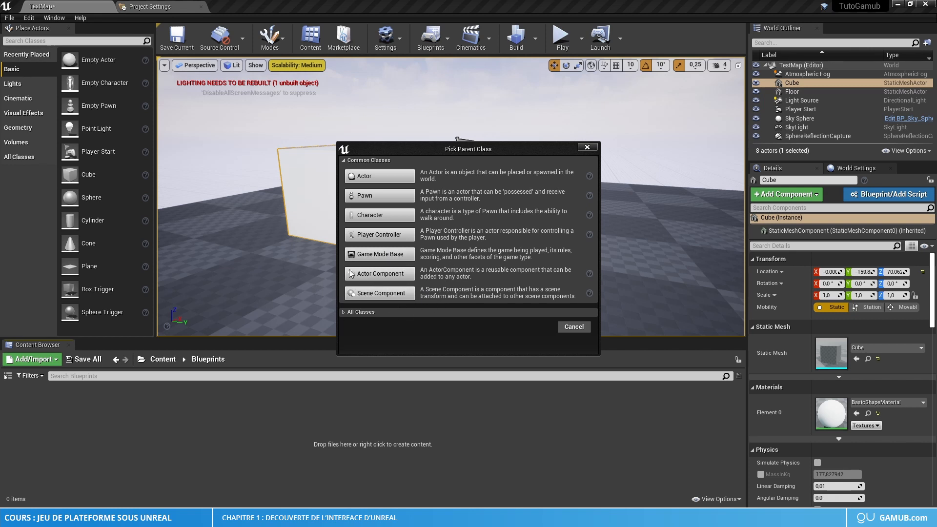
{"action": "left_click", "coordinate": [343, 312]}
{"action": "left_click", "coordinate": [344, 312]}
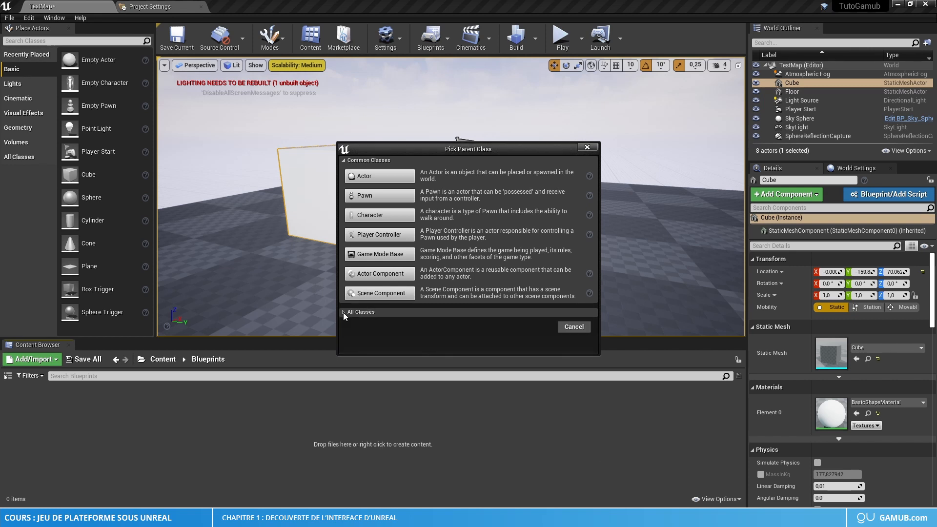
{"action": "left_click", "coordinate": [344, 312]}
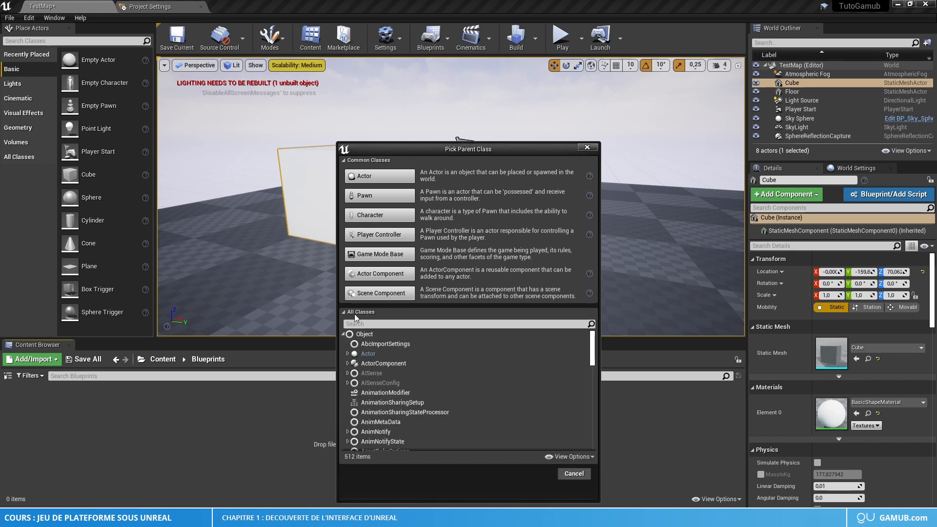
{"action": "left_click_drag", "start_coordinate": [455, 150], "coordinate": [422, 64]}
Step: Browse the full list of parent classes and expand Actor to examine its child classes
{"action": "scroll", "coordinate": [406, 283], "scroll_direction": "down", "scroll_amount": 10}
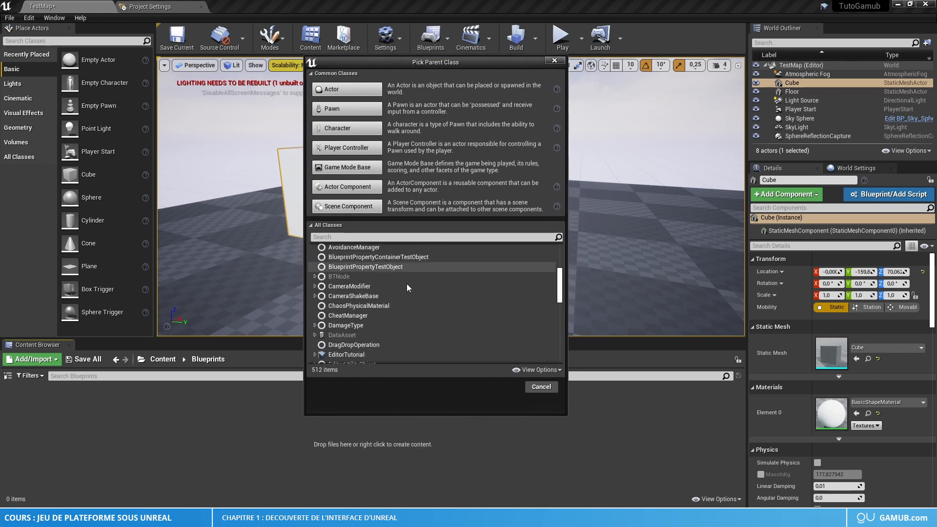
{"action": "scroll", "coordinate": [406, 283], "scroll_direction": "up", "scroll_amount": 15}
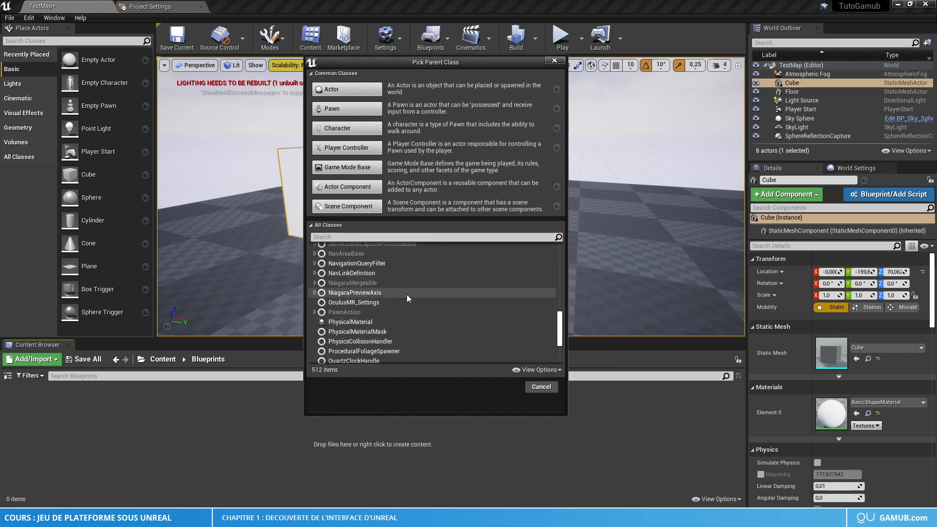
{"action": "scroll", "coordinate": [405, 293], "scroll_direction": "up", "scroll_amount": 10}
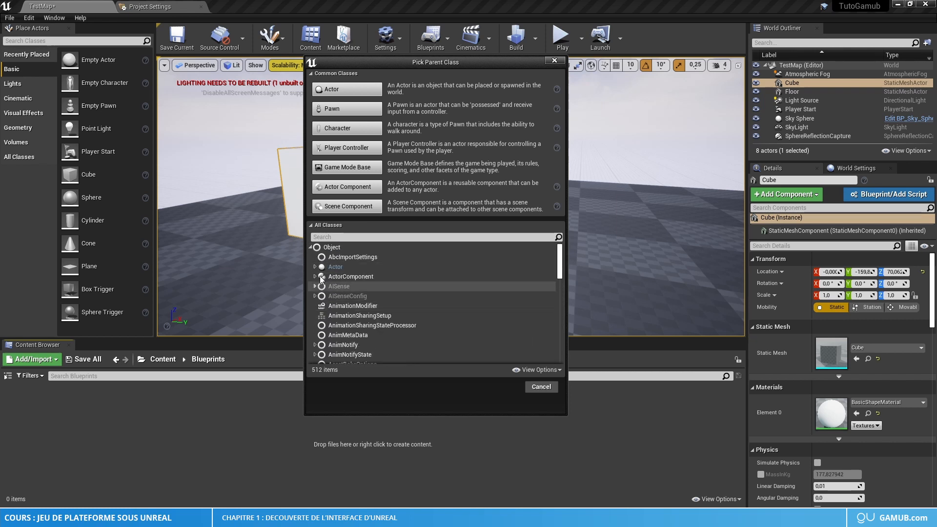
{"action": "left_click", "coordinate": [315, 266]}
{"action": "scroll", "coordinate": [384, 308], "scroll_direction": "down", "scroll_amount": 5}
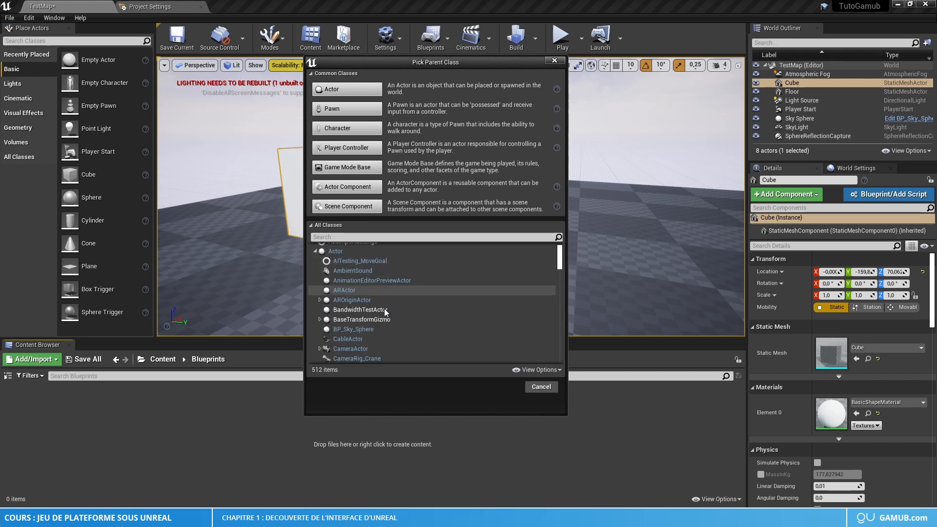
{"action": "scroll", "coordinate": [389, 305], "scroll_direction": "down", "scroll_amount": 10}
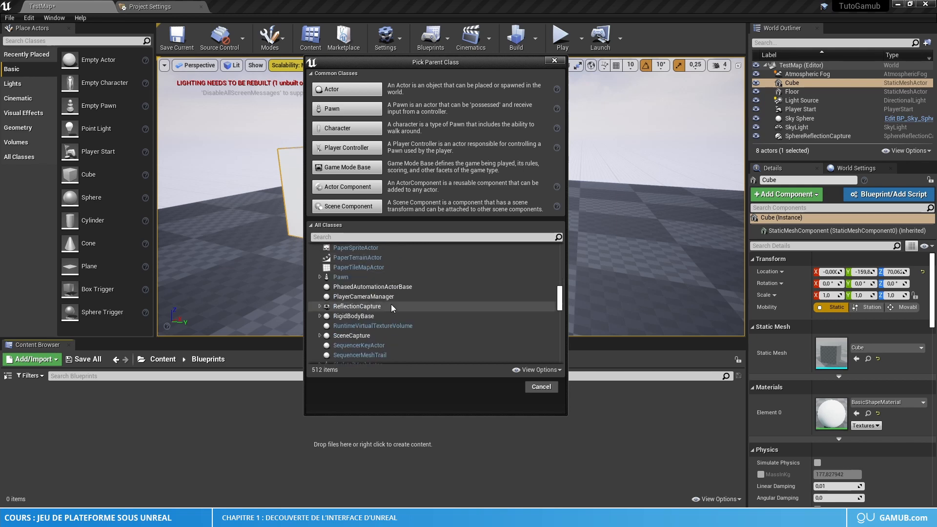
{"action": "scroll", "coordinate": [391, 303], "scroll_direction": "down", "scroll_amount": 15}
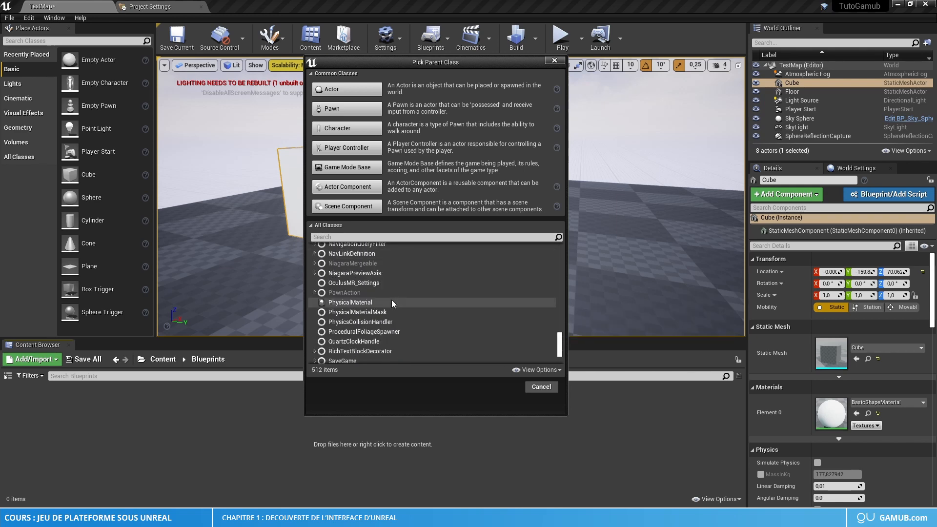